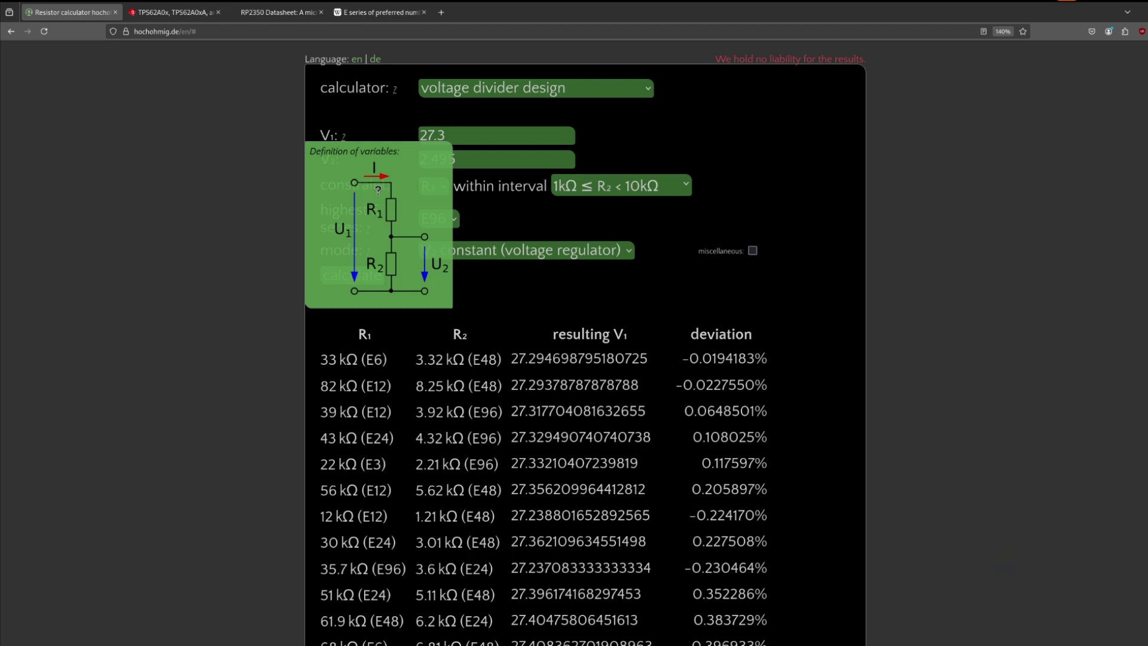
# Step: Set V₁ to 12 and V₂ to 3.3 in the voltage divider design calculator
pyautogui.click(451, 143)
pyautogui.hotkey('ctrl', 'a')
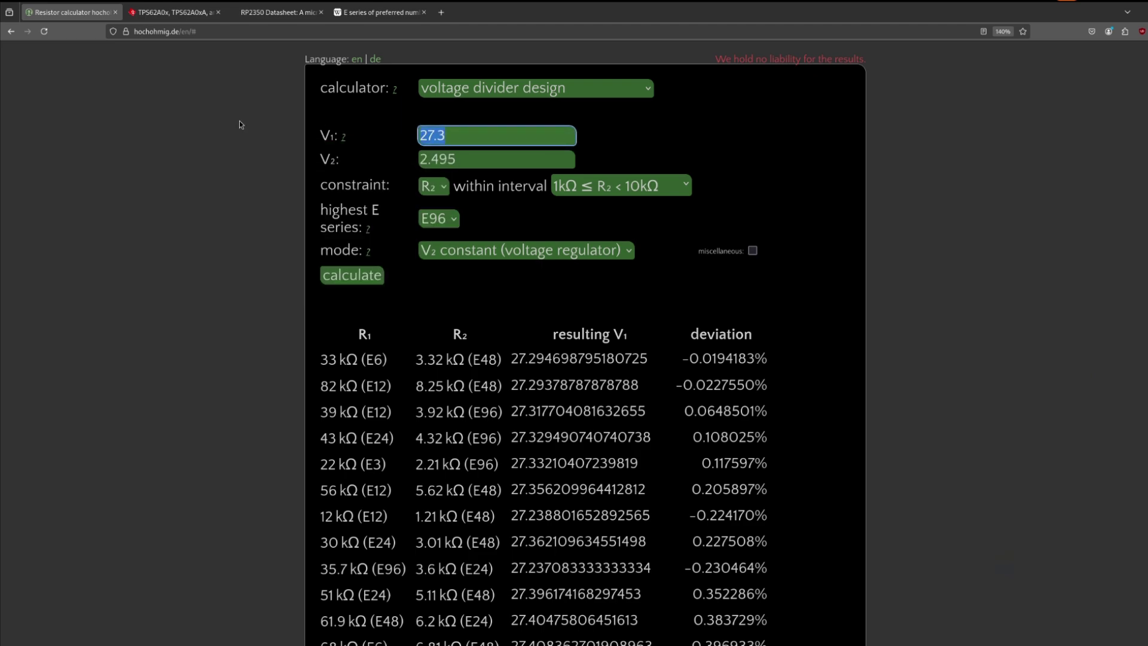
pyautogui.write('12')
pyautogui.press('Tab')
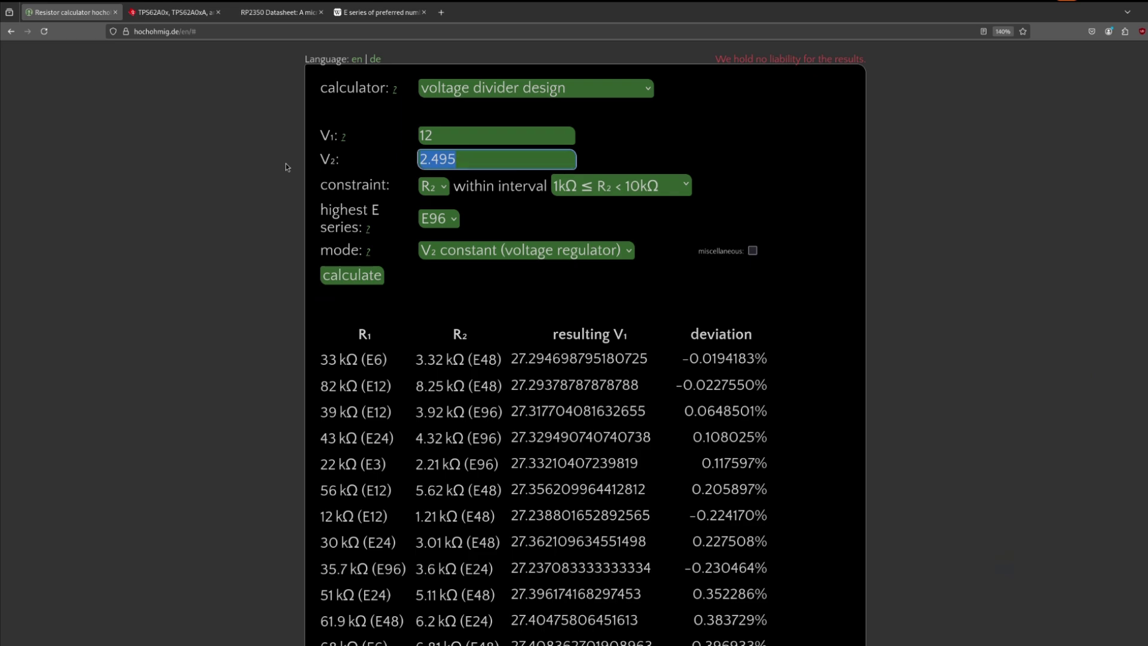
pyautogui.write('3.3')
# Step: Set the calculation mode to V₁ constant (voltage divider)
pyautogui.click(491, 250)
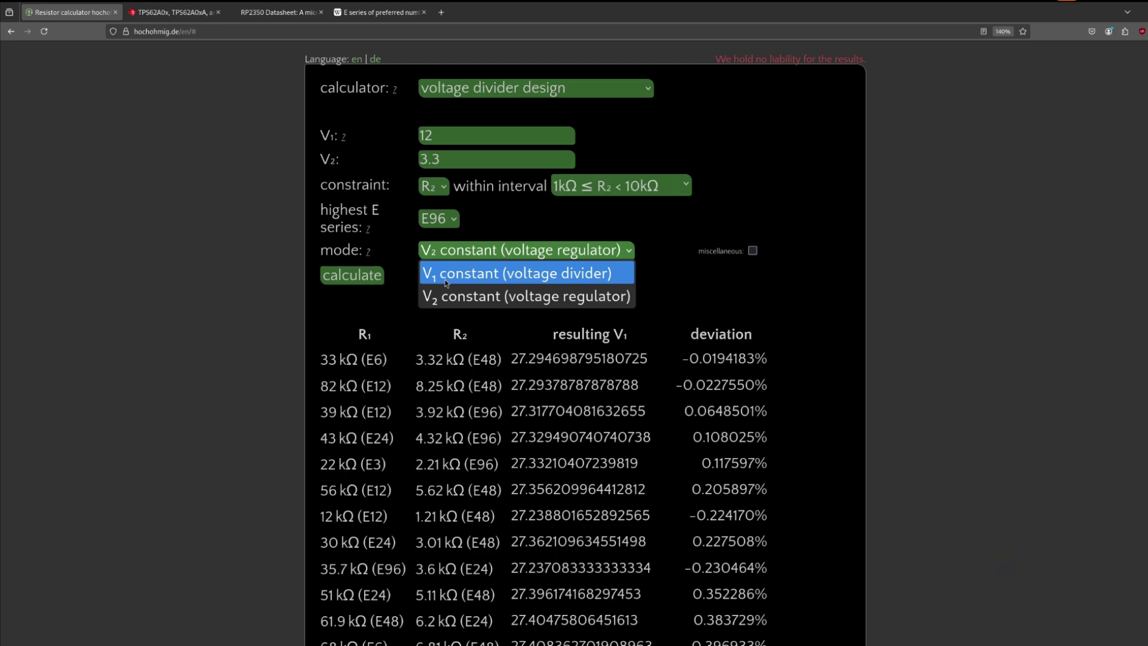
pyautogui.click(572, 282)
pyautogui.click(532, 251)
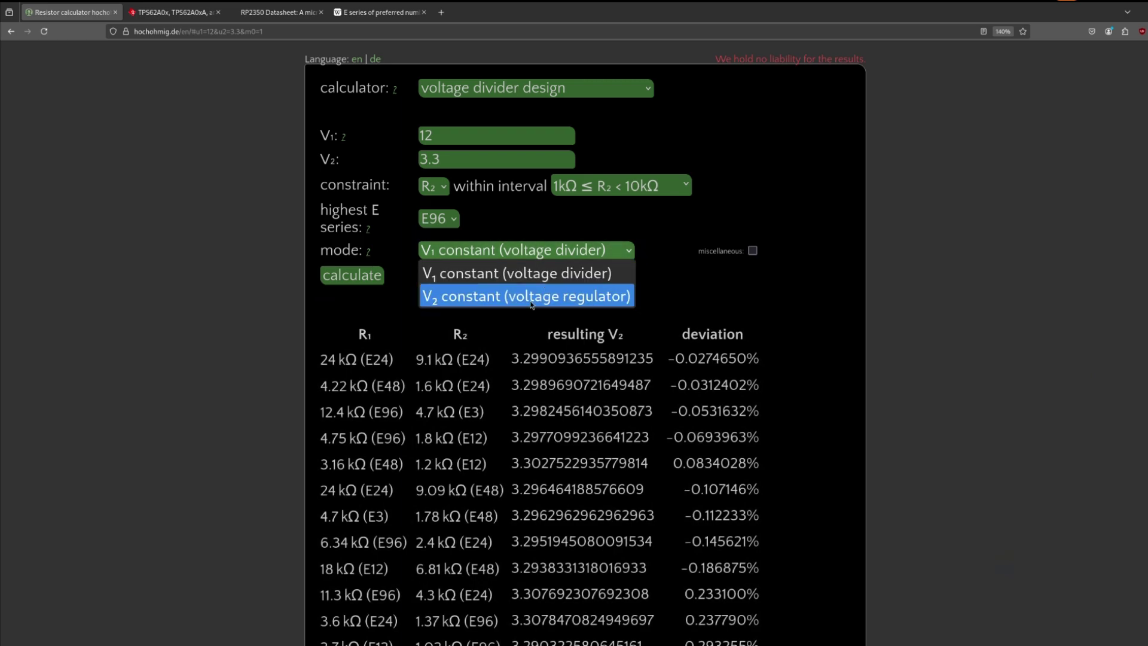
pyautogui.click(479, 273)
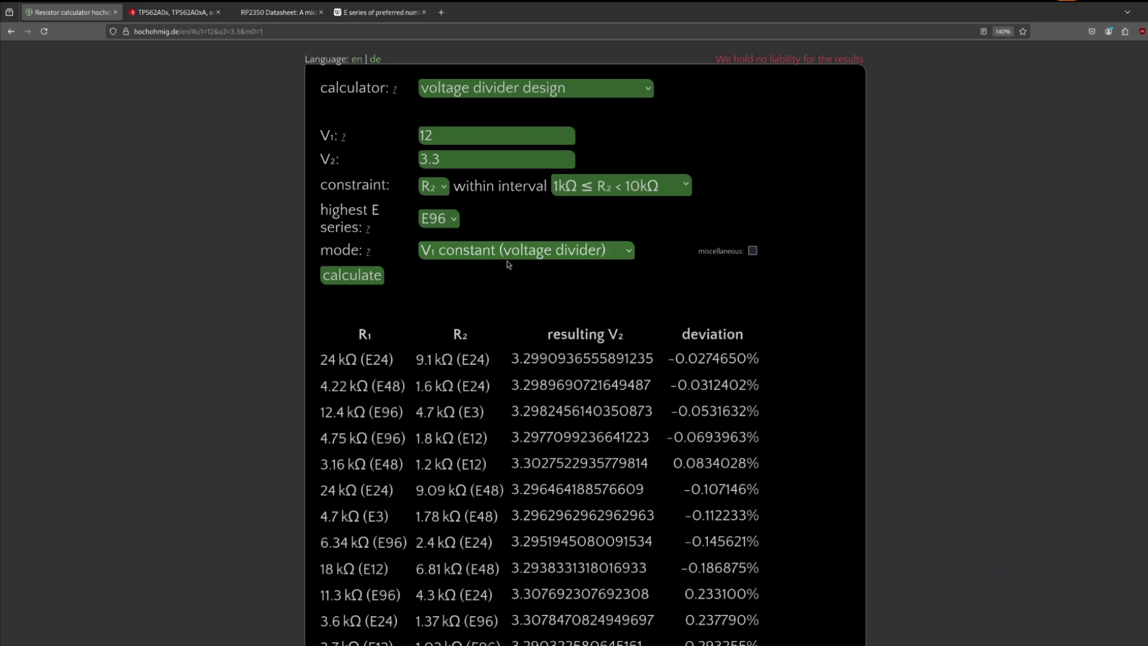
pyautogui.click(439, 219)
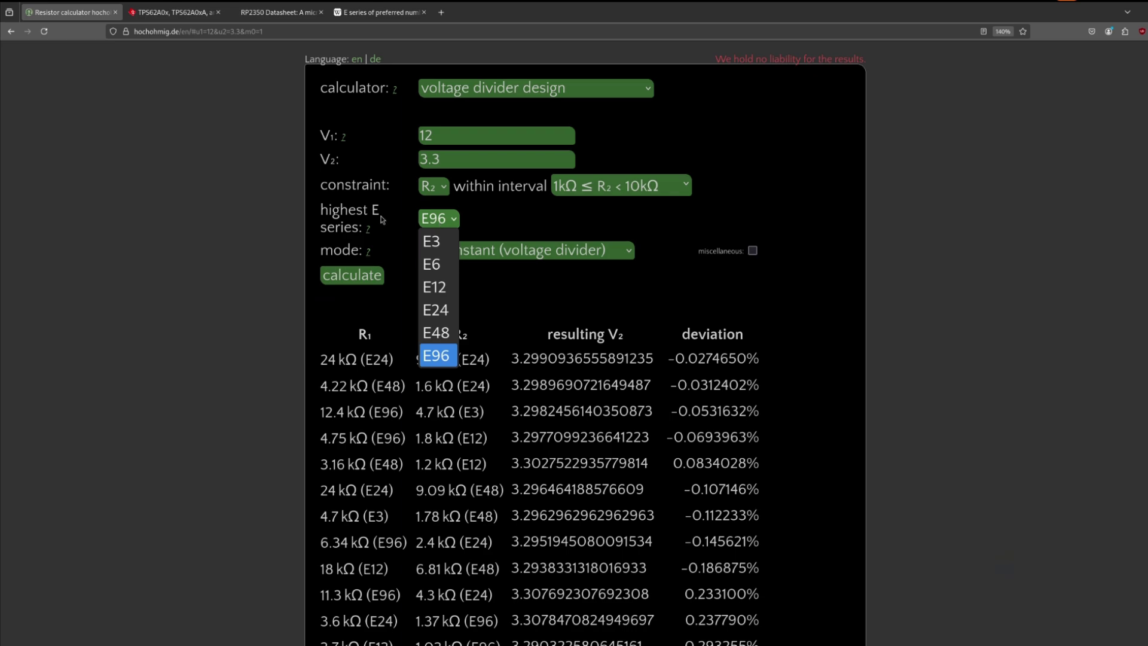
pyautogui.press('e')
pyautogui.press('6')
pyautogui.press('Escape')
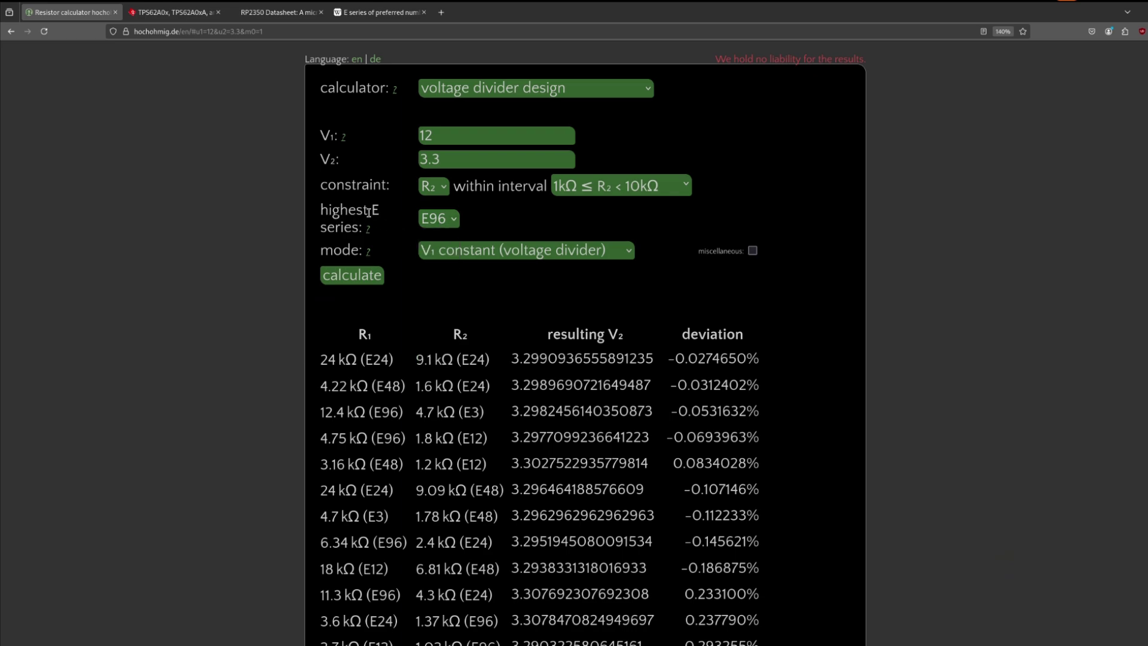
# Step: Look up the E24 column in Wikipedia's table of E-series preferred values
pyautogui.moveTo(371, 214); pyautogui.dragTo(358, 230)
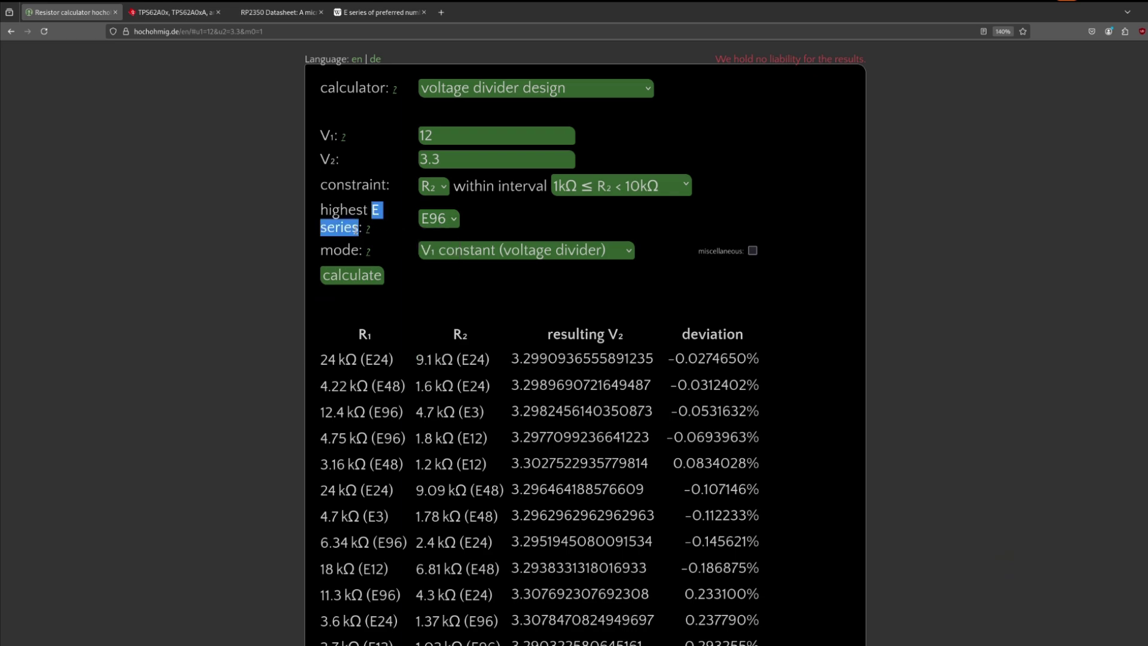
pyautogui.click(307, 235)
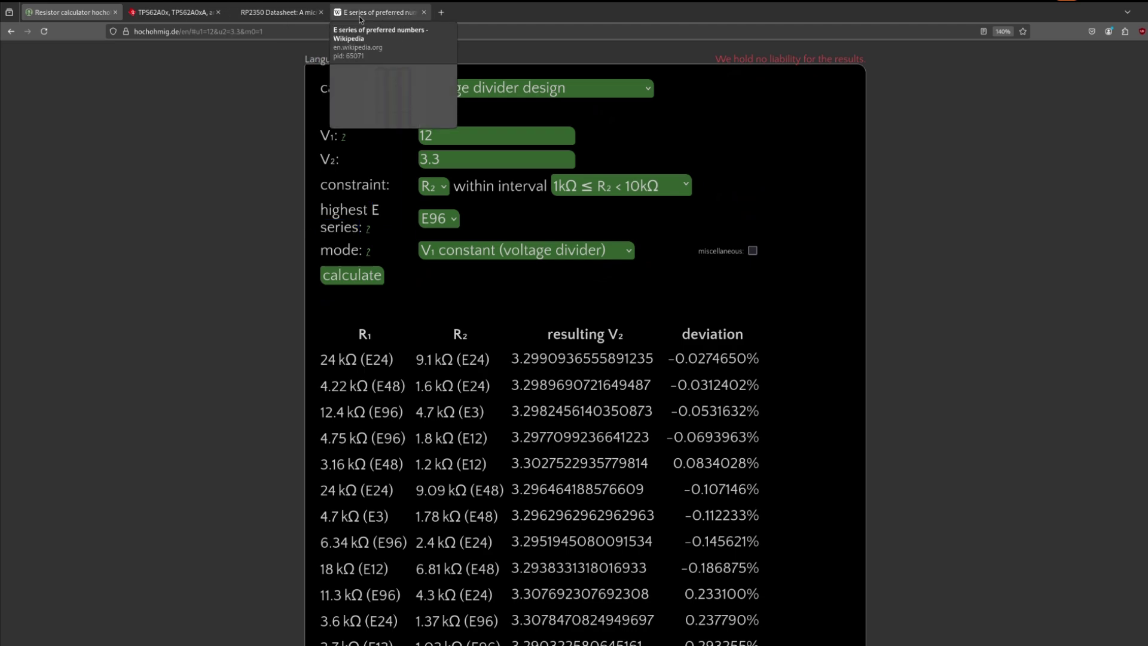
pyautogui.click(387, 18)
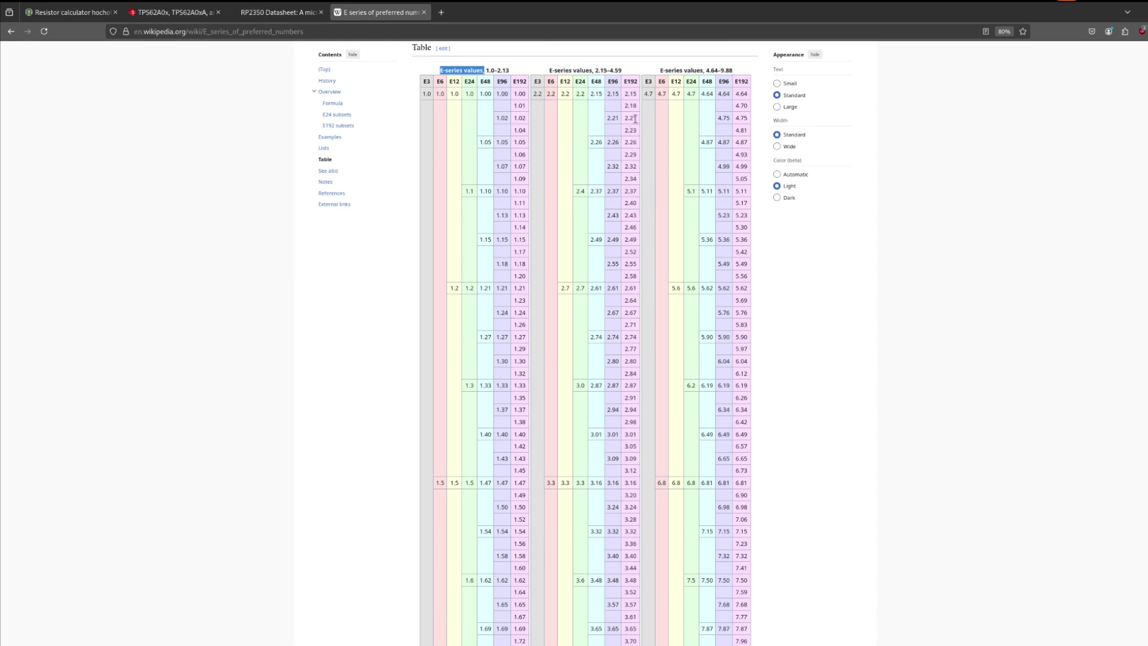
pyautogui.doubleClick(580, 81)
pyautogui.click(575, 130)
# Step: Return to the resistor calculator and limit the highest E series to E24
pyautogui.click(54, 18)
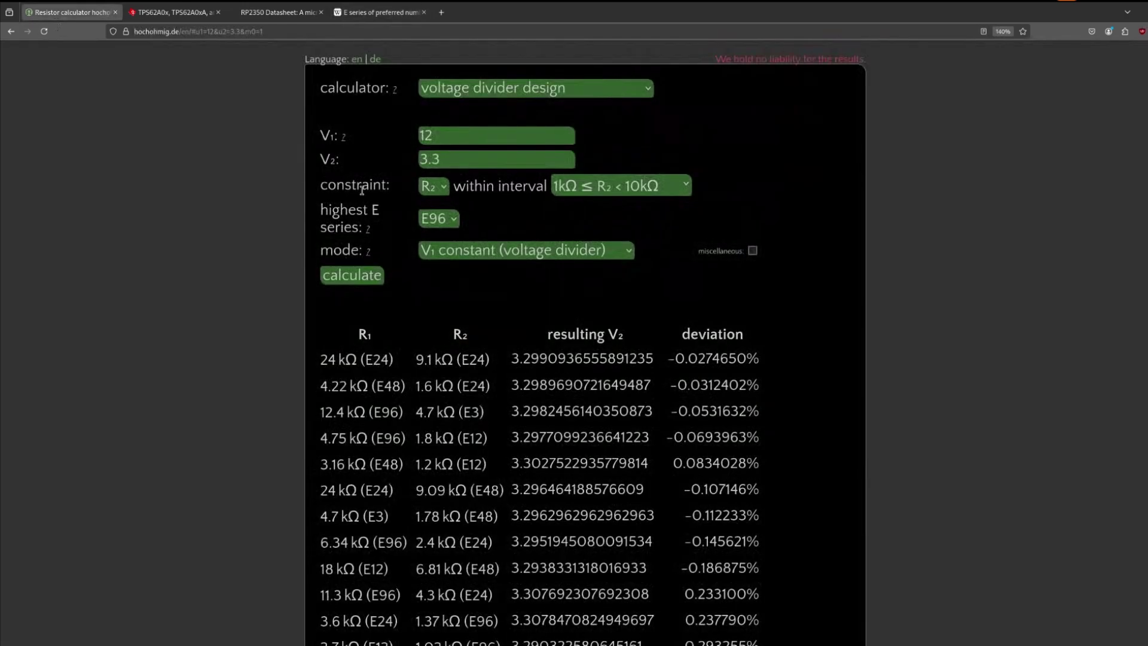
pyautogui.click(454, 223)
pyautogui.click(436, 308)
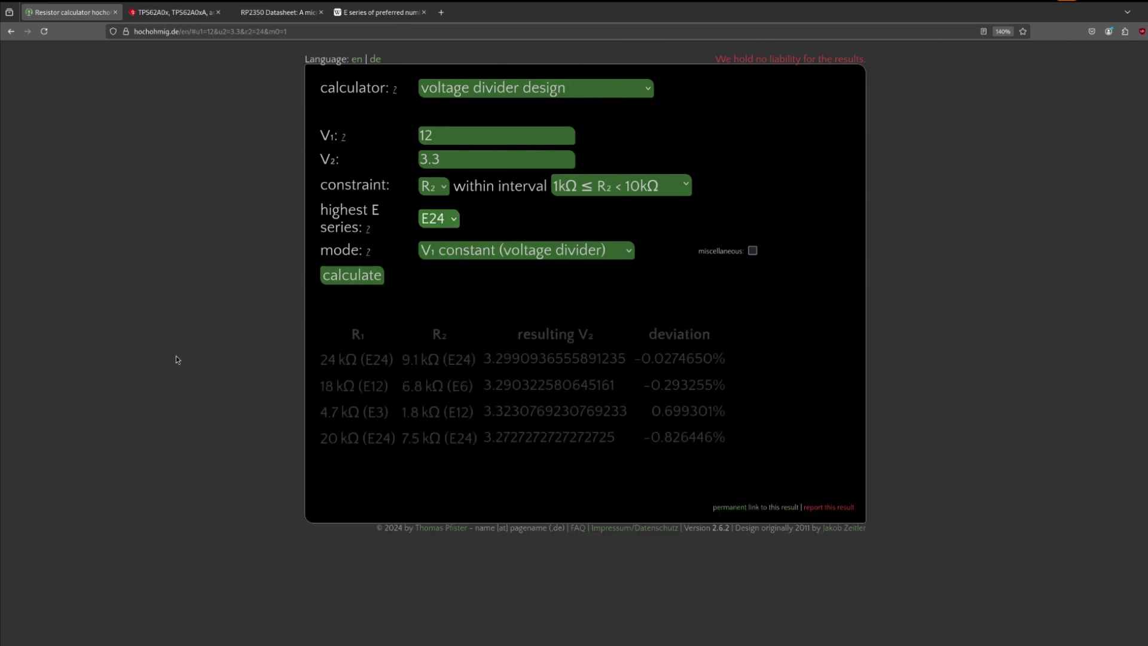
# Step: Set V₂ to 3.0 for the voltage divider
pyautogui.moveTo(486, 357)
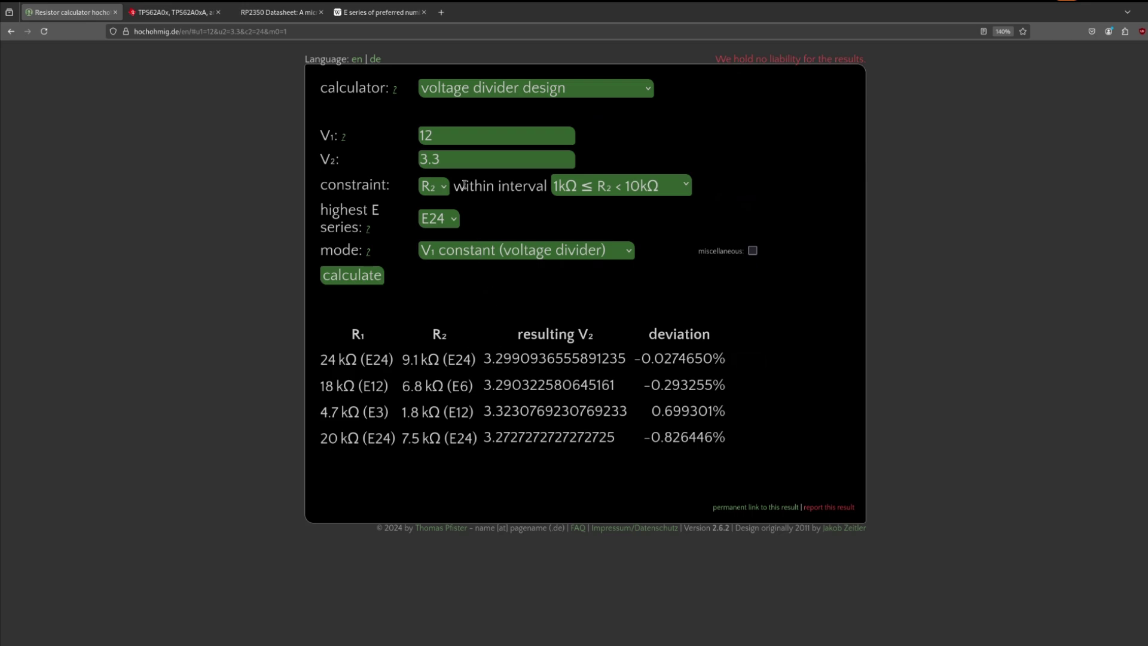
pyautogui.click(461, 162)
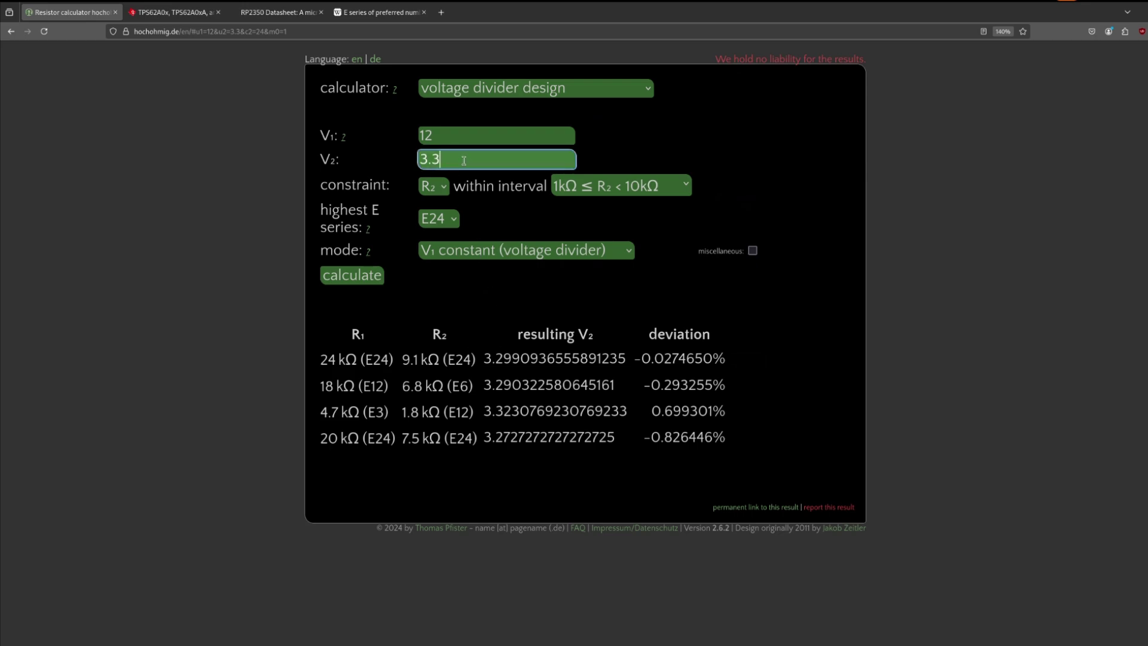
pyautogui.press('BackSpace')
pyautogui.write('0')
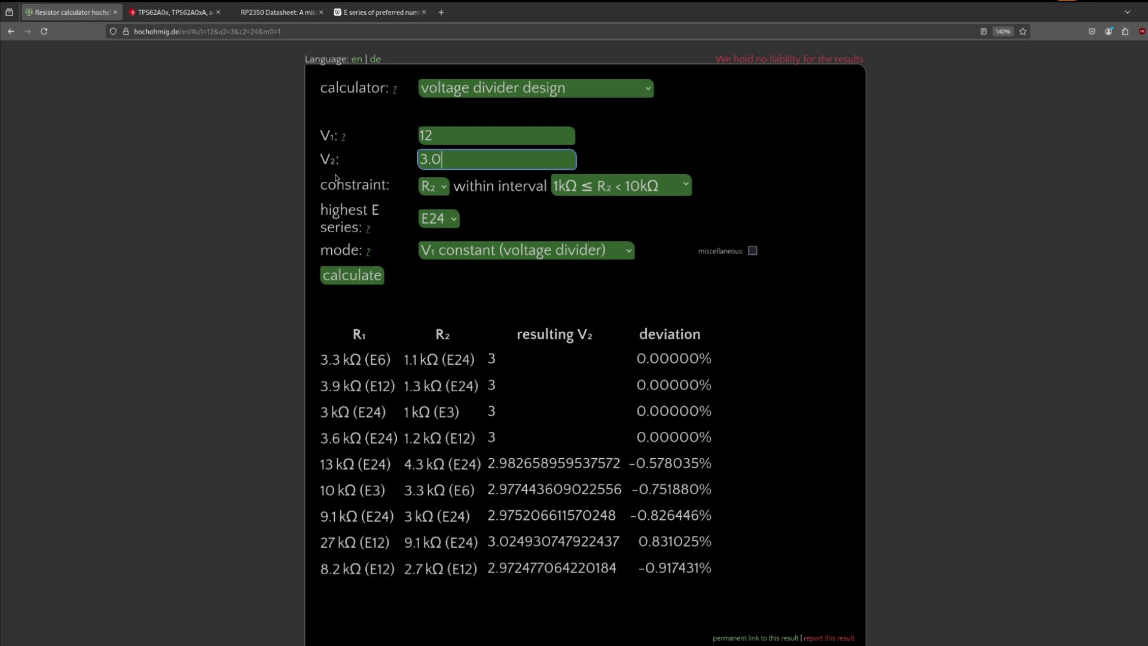
# Step: Switch to the eprom_emu_V10.pdf schematic and examine regulator U20's 5V0 input, feedback pin and 3V3 output
pyautogui.press('super')
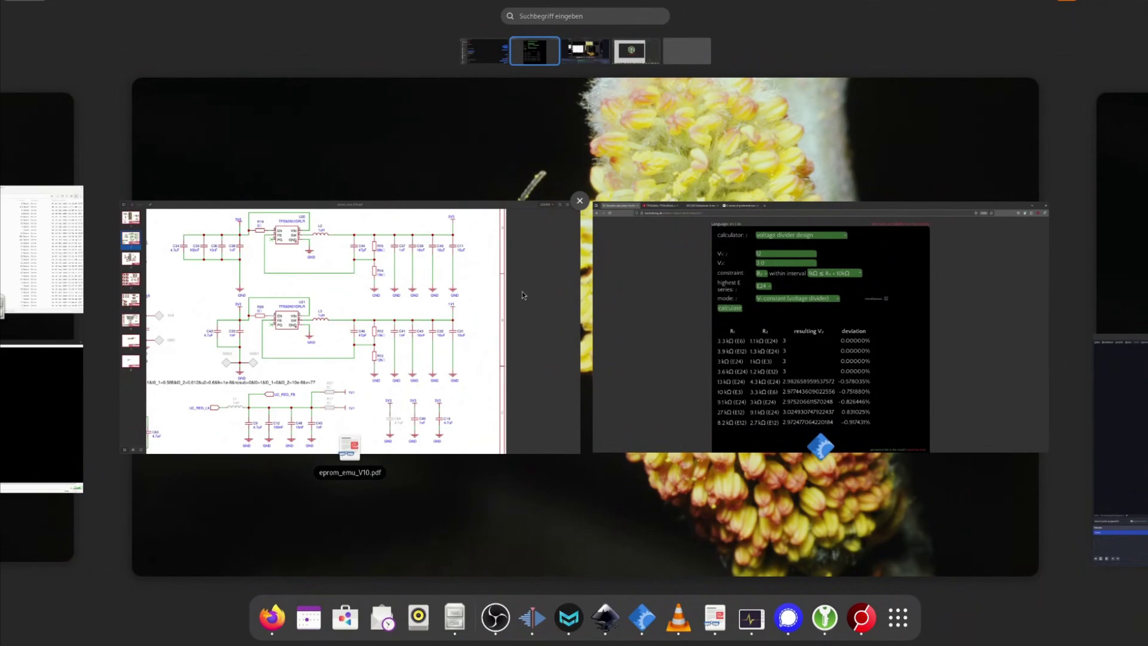
pyautogui.click(453, 287)
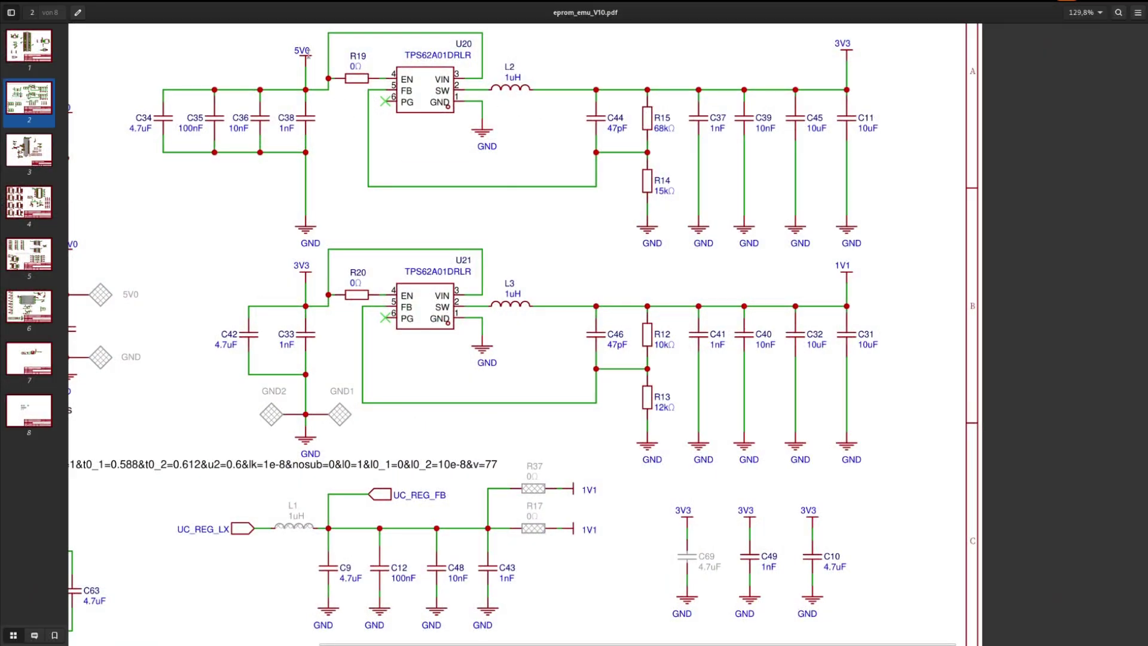
pyautogui.doubleClick(302, 51)
pyautogui.doubleClick(842, 43)
pyautogui.doubleClick(408, 91)
pyautogui.moveTo(852, 46); pyautogui.dragTo(829, 45)
pyautogui.click(702, 161)
pyautogui.moveTo(854, 46); pyautogui.dragTo(832, 42)
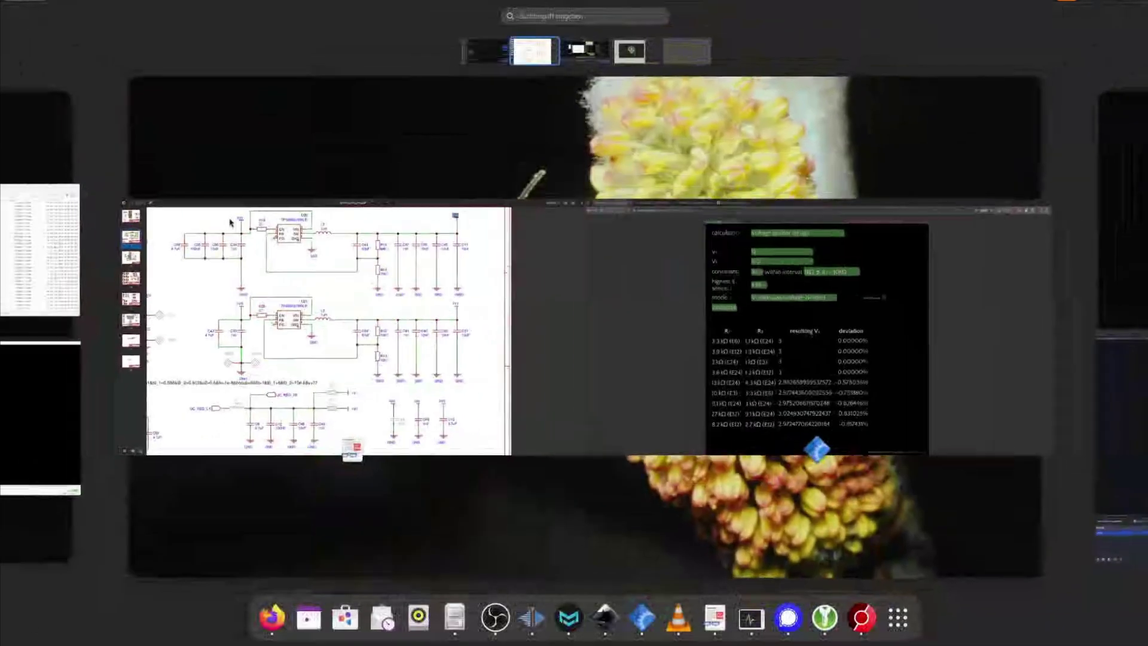
# Step: Switch back to the resistor calculator in the browser and set the mode to V₂ constant (voltage regulator)
pyautogui.moveTo(0, 0)
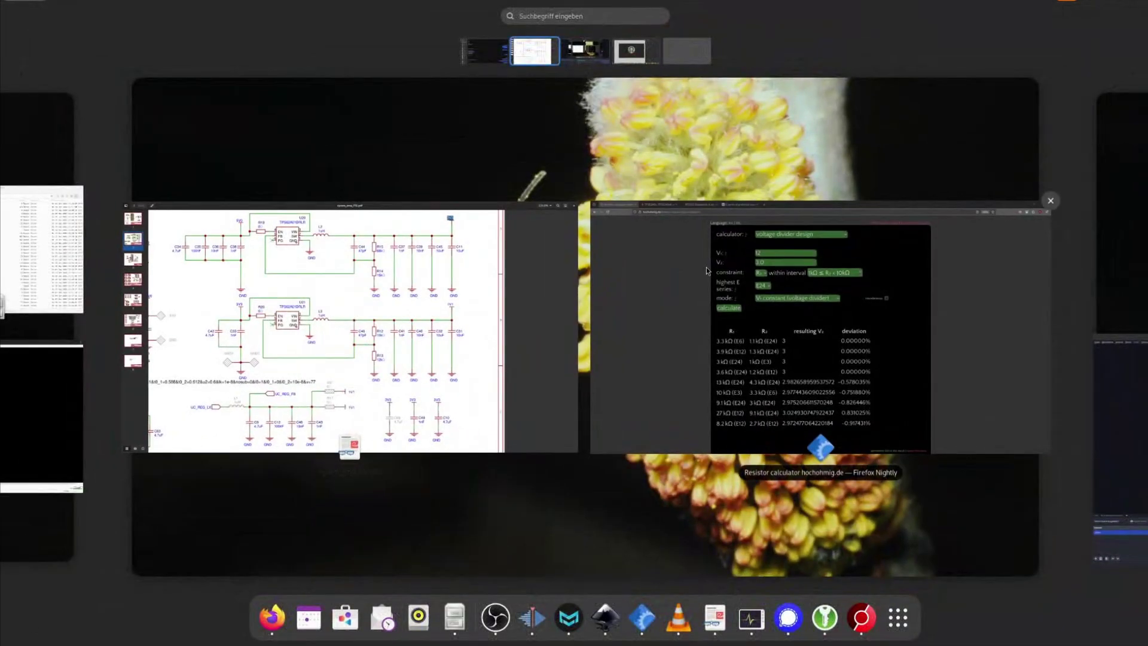
pyautogui.click(708, 271)
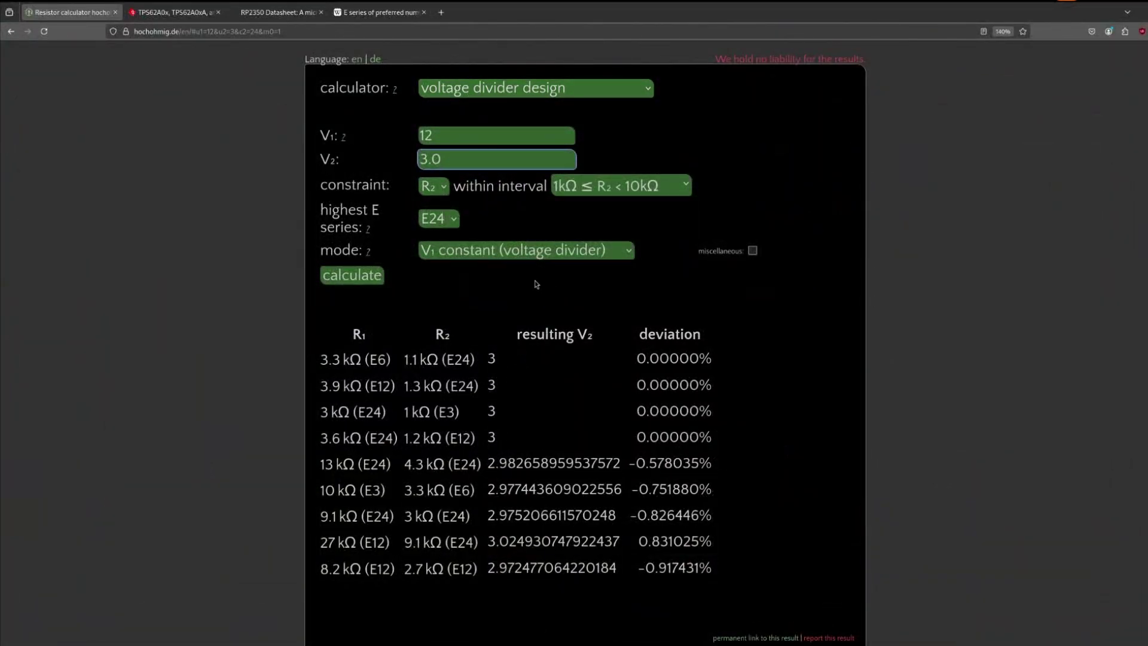
pyautogui.click(458, 250)
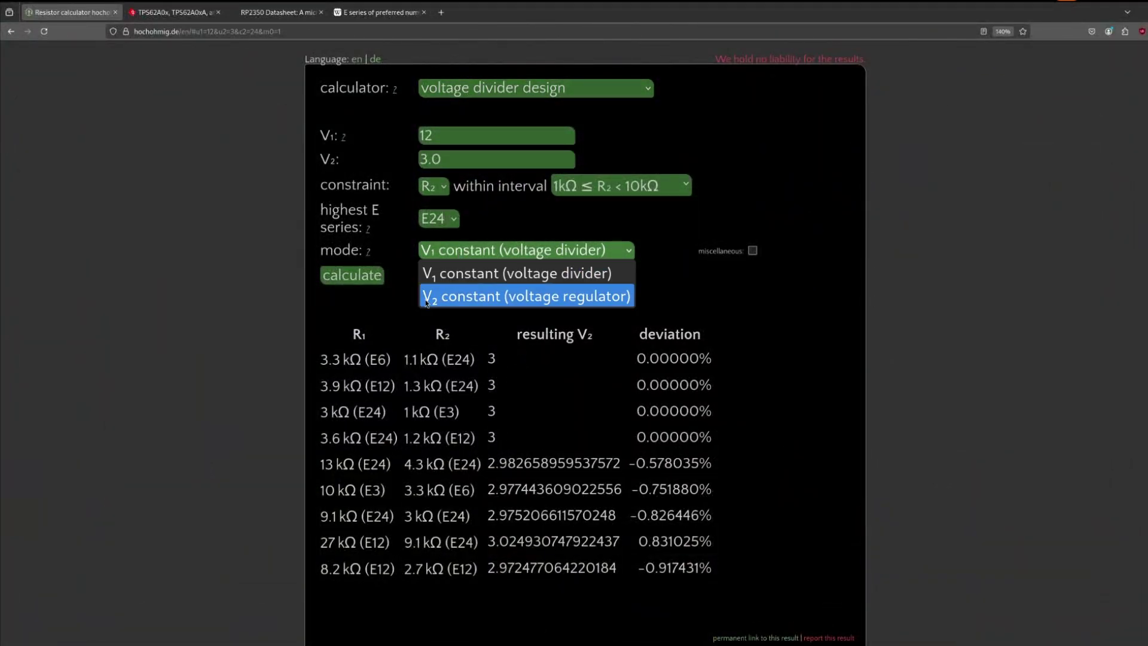
pyautogui.click(550, 296)
# Step: Set V₁ to 3.3 as the regulator's output voltage
pyautogui.doubleClick(431, 161)
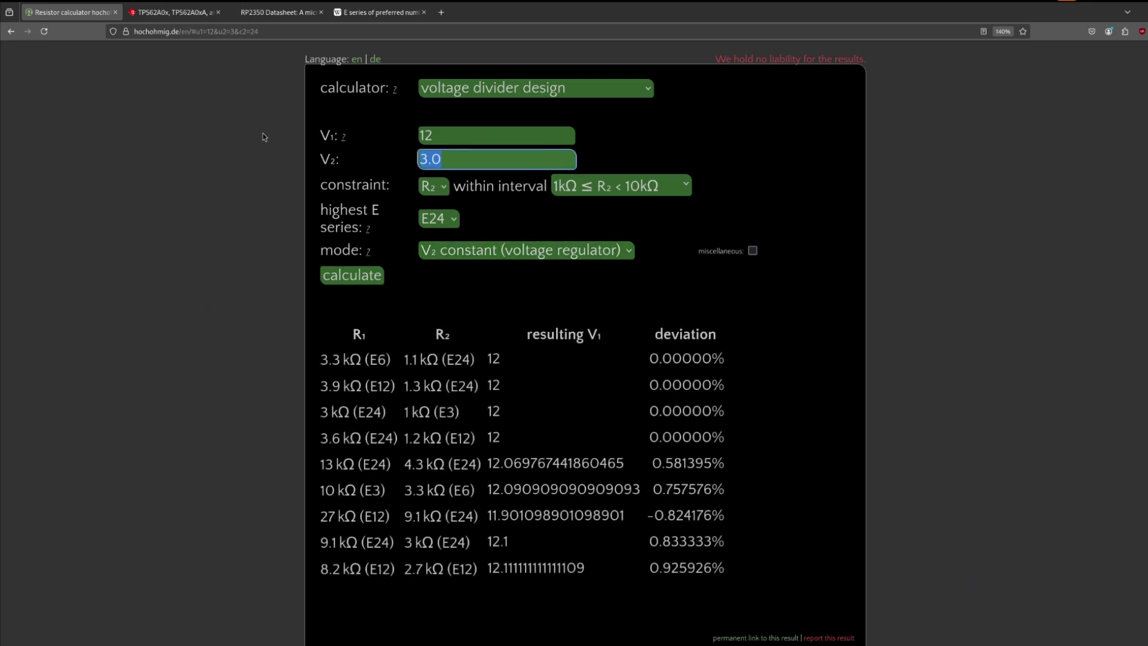
pyautogui.hotkey('shift', 'Tab')
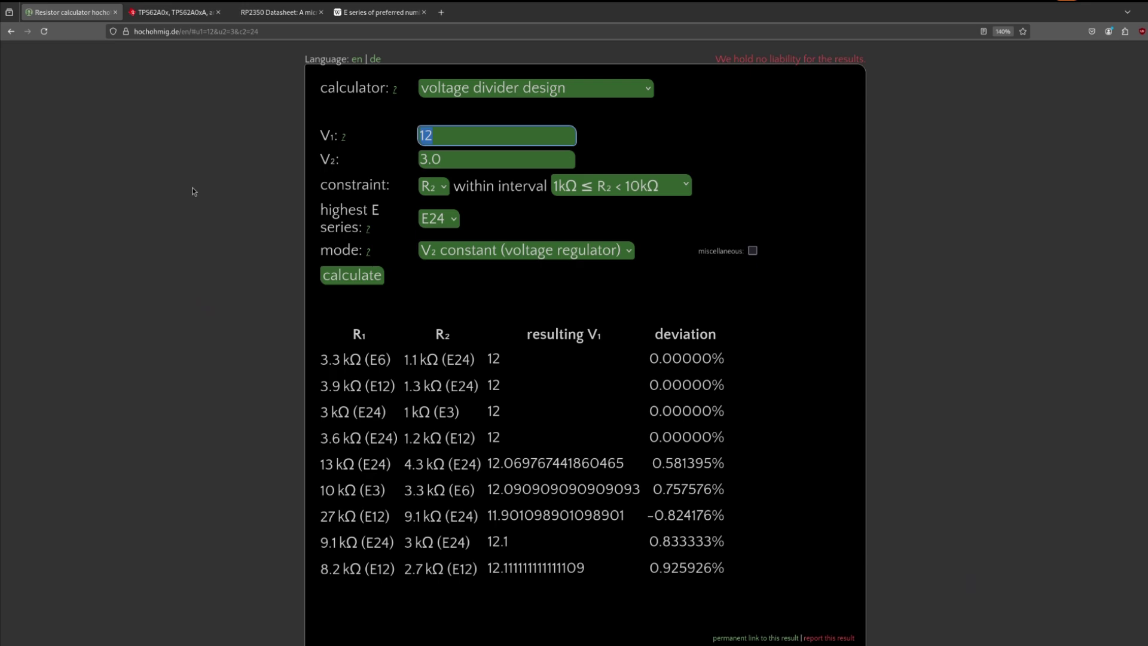
pyautogui.write('3.3')
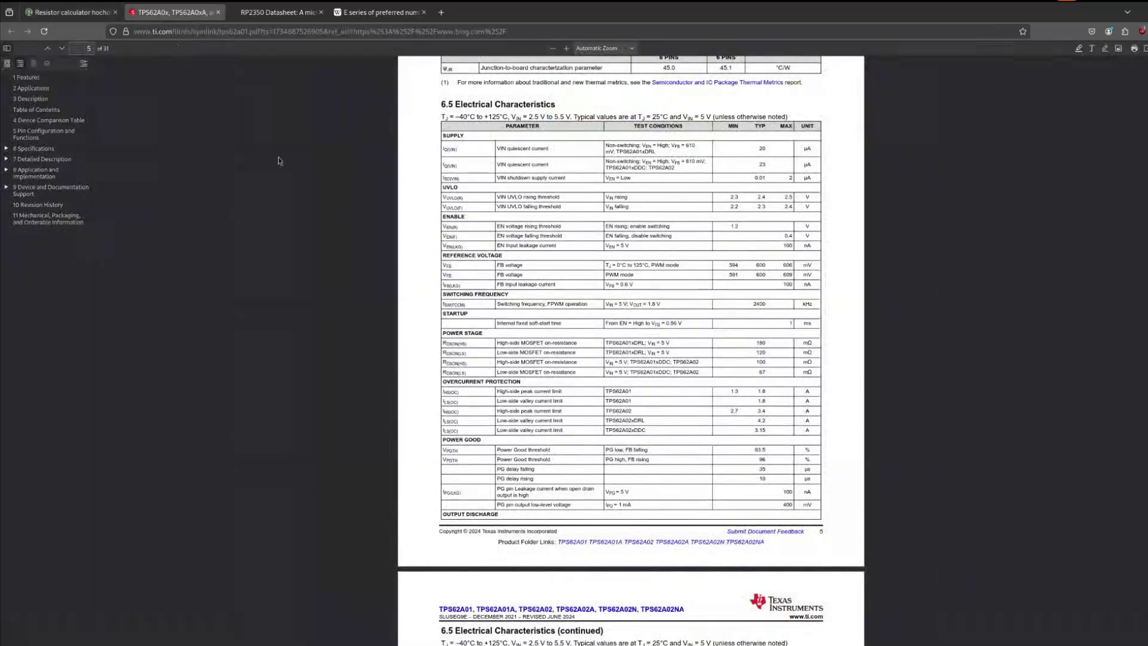
# Step: Check the reference voltage in the TPS62A0x datasheet's electrical characteristics and set the calculator's V₂ to 0.6
pyautogui.click(172, 13)
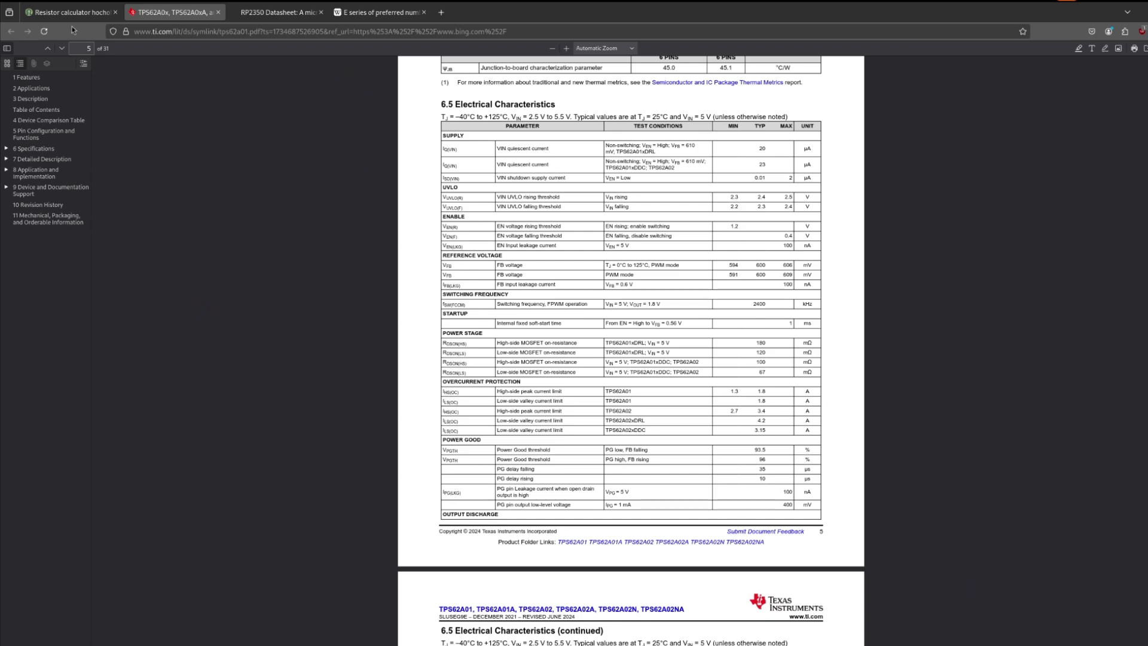
pyautogui.click(69, 12)
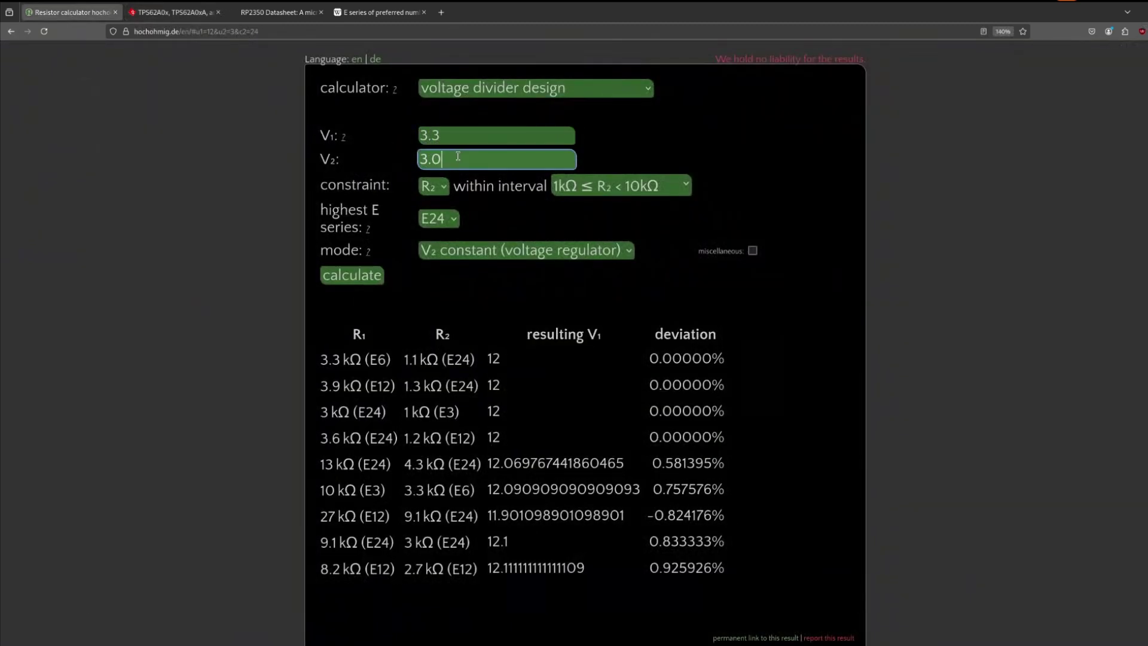
pyautogui.hotkey('ctrl', 'a')
pyautogui.write('0')
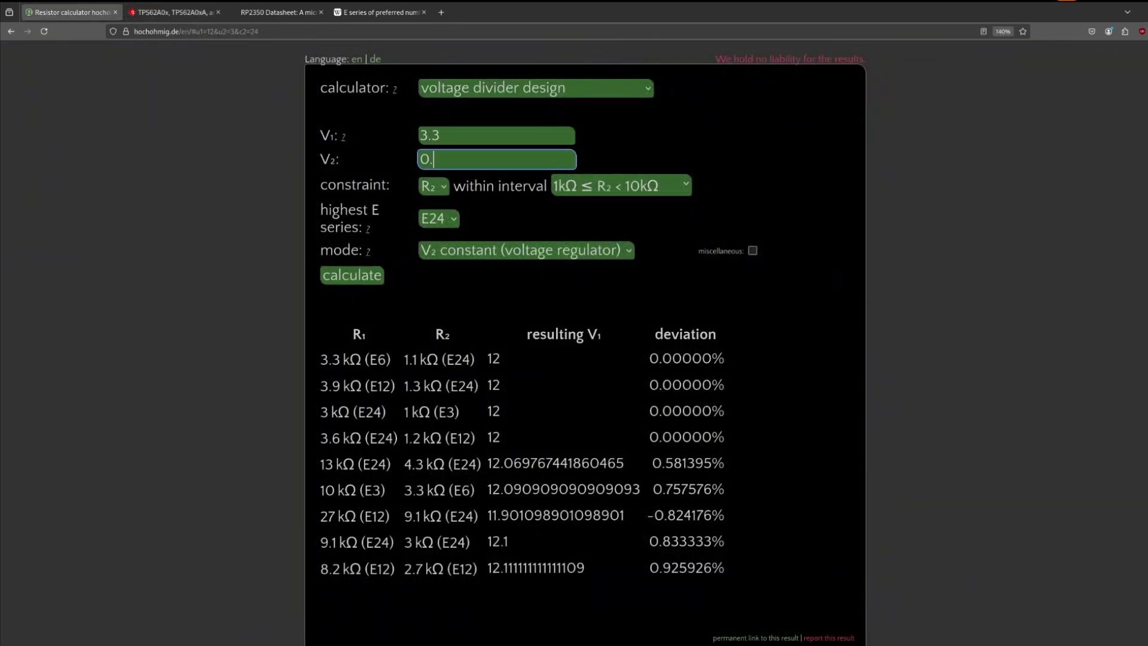
pyautogui.write('6')
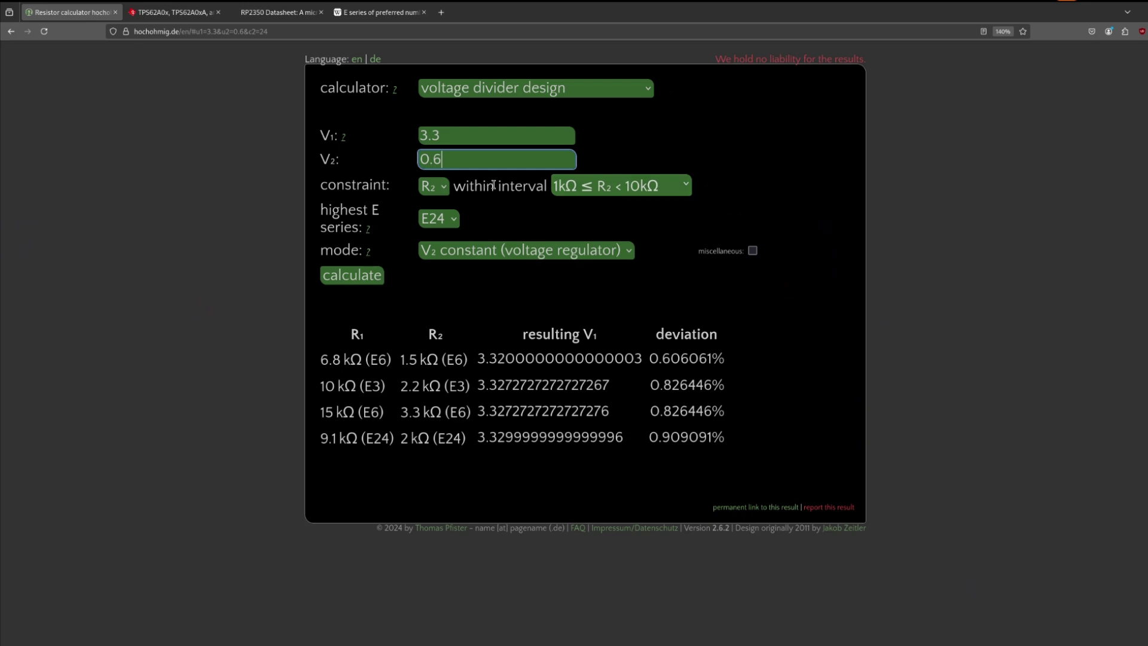
# Step: Constrain R₂ to the interval 10kΩ ≤ R₂ < 100kΩ
pyautogui.click(616, 187)
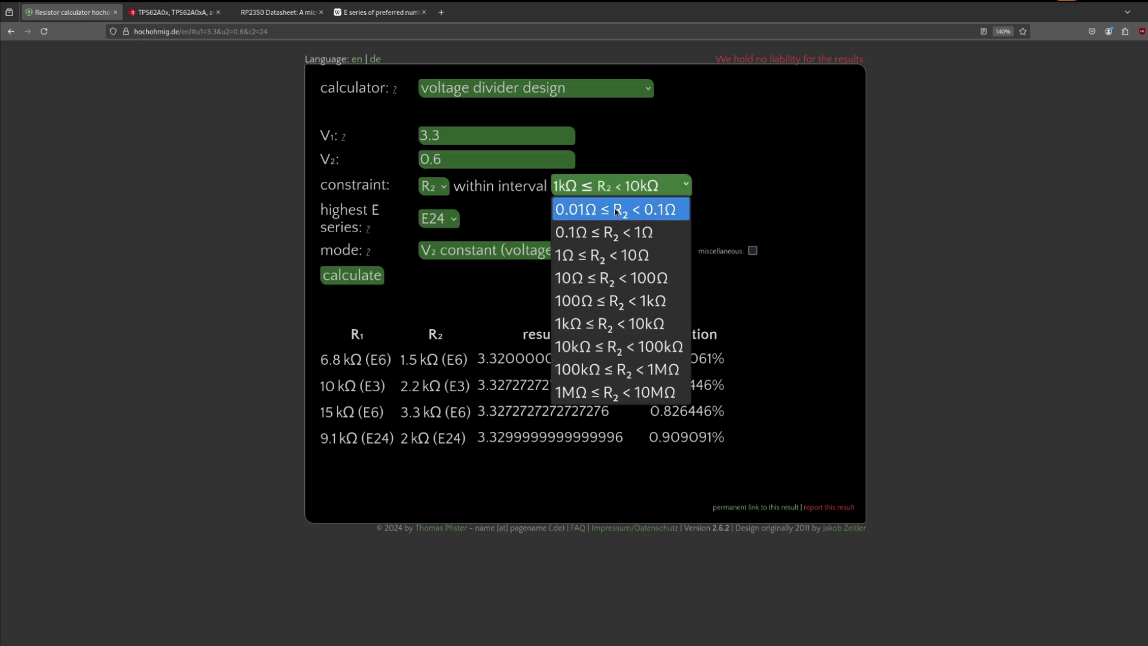
pyautogui.click(645, 346)
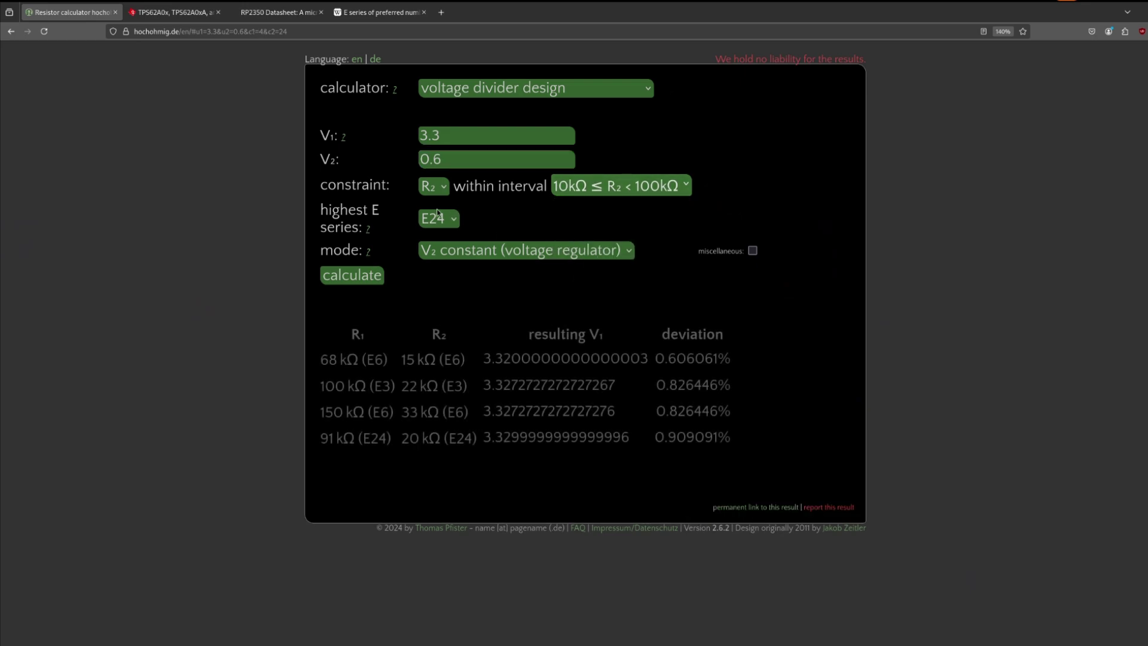
pyautogui.click(574, 190)
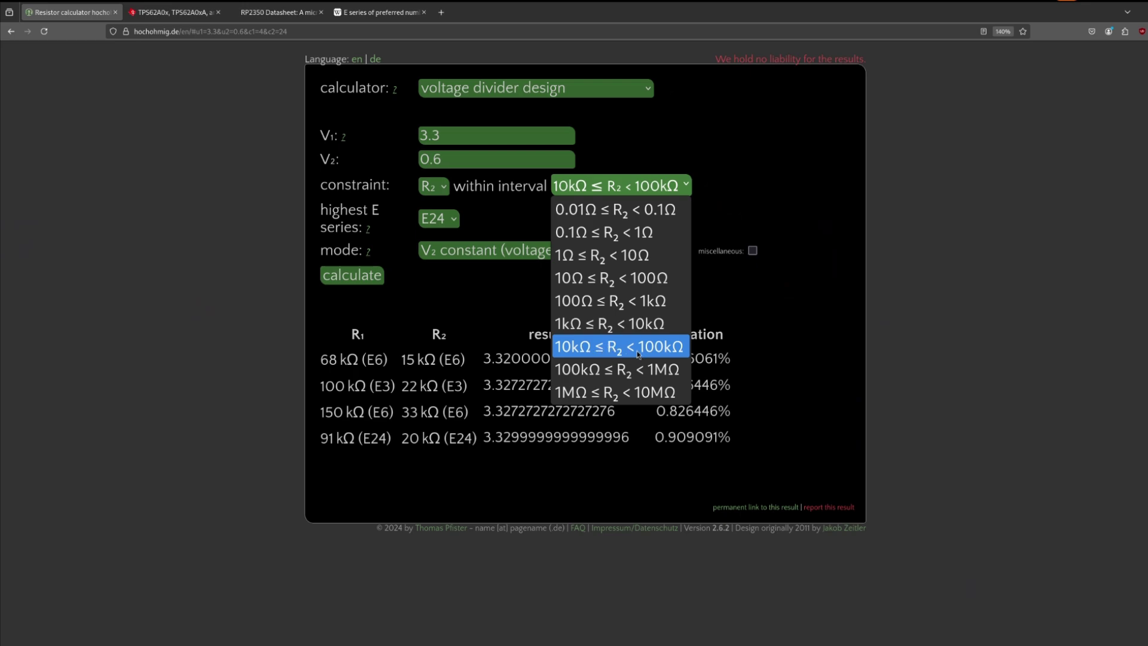
pyautogui.click(607, 347)
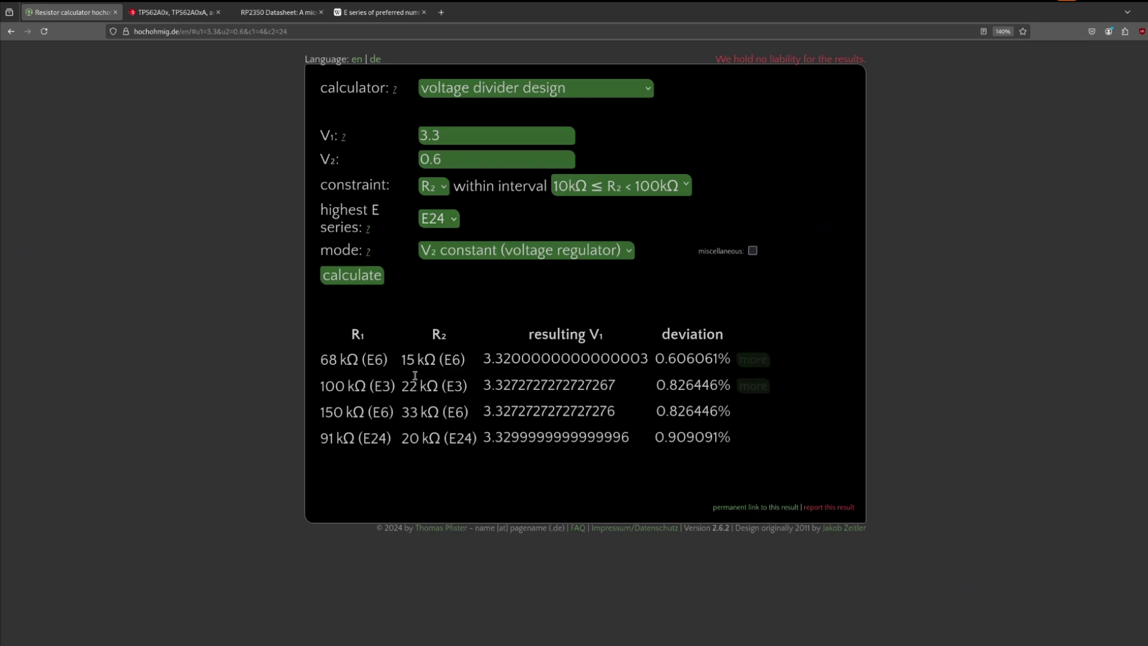
# Step: Set the highest E series to E96 and review the list of resistor pairs
pyautogui.click(438, 219)
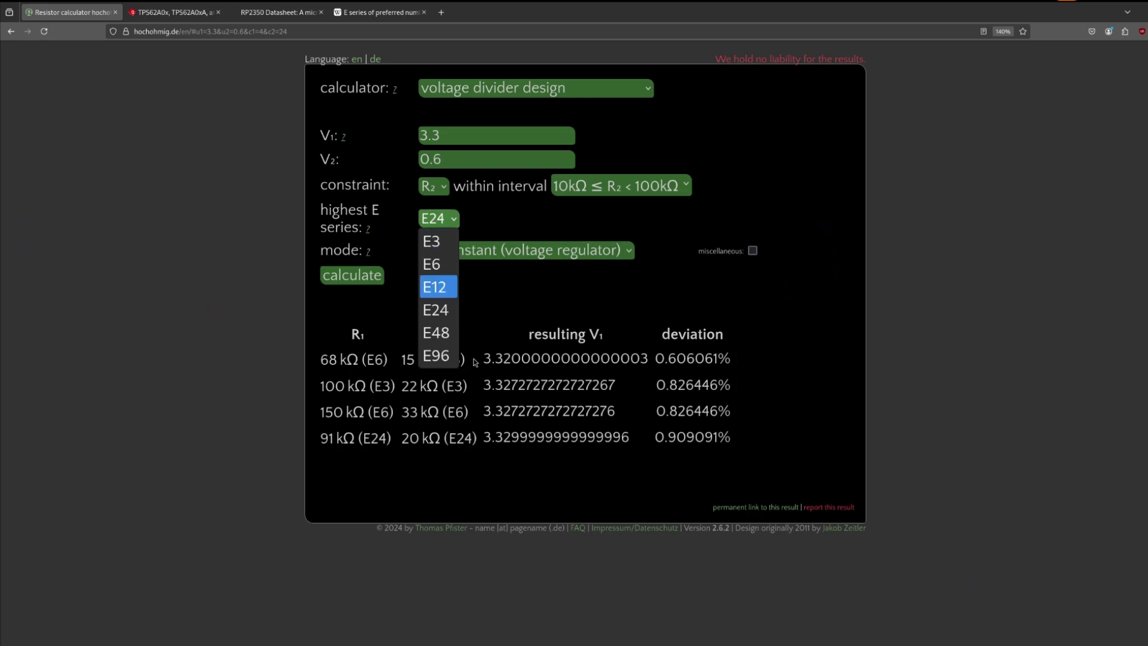
pyautogui.click(436, 356)
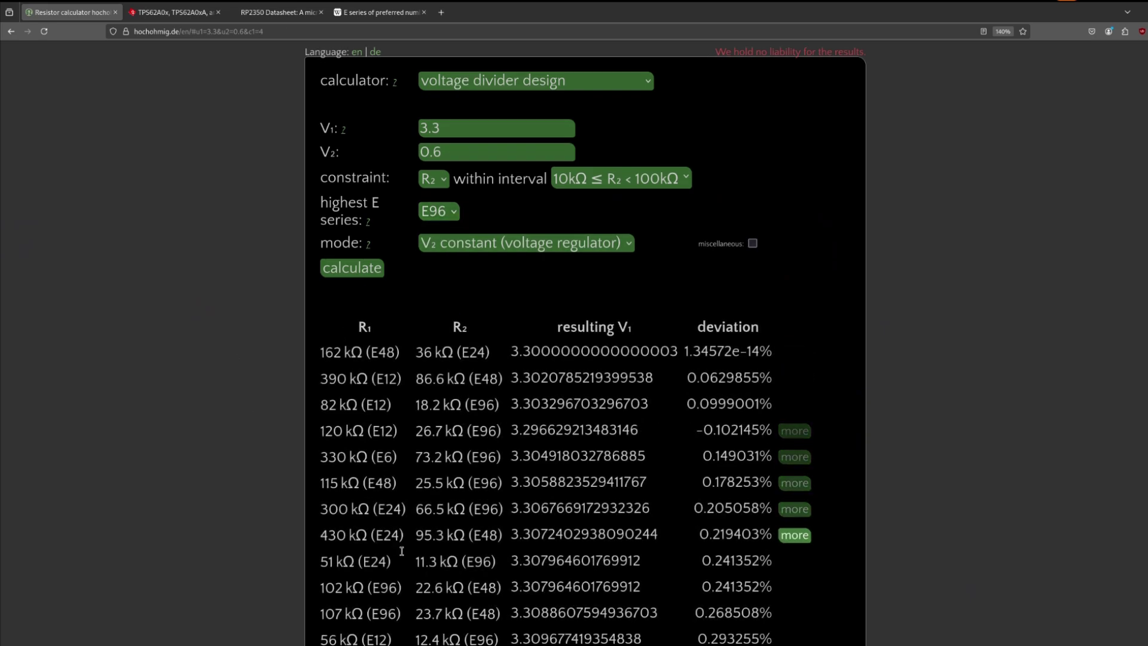
pyautogui.scroll(-10, 398, 545)
pyautogui.scroll(10, 411, 531)
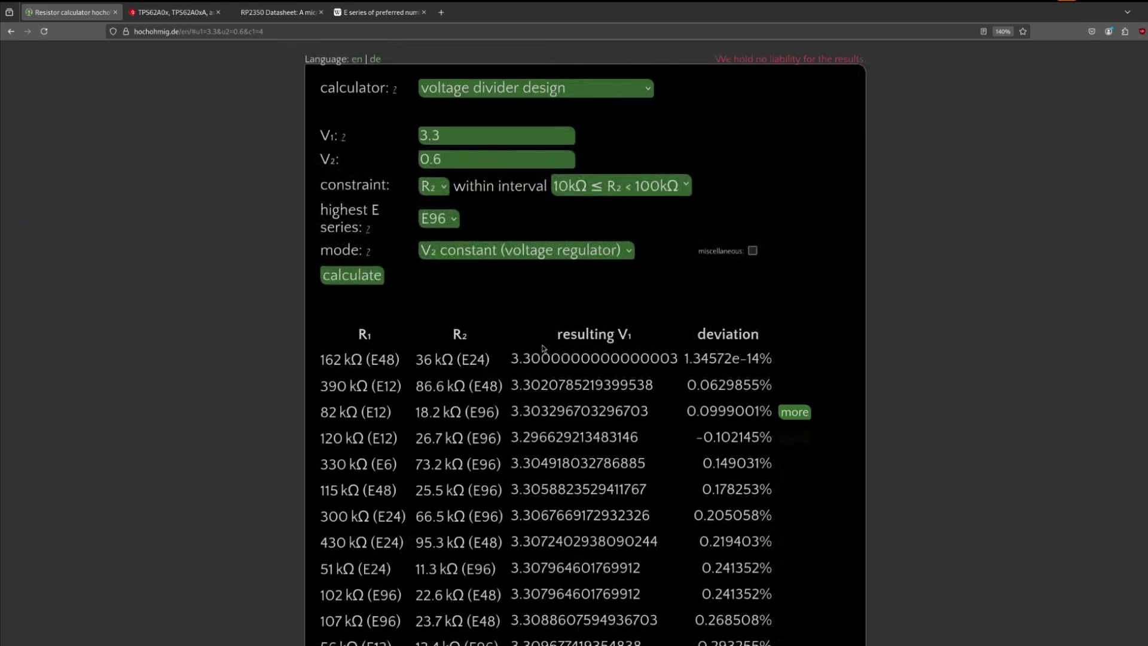
# Step: Limit the highest E series to E24 and open the tolerance calculation for the 68 kΩ / 15 kΩ resistor pair
pyautogui.click(448, 220)
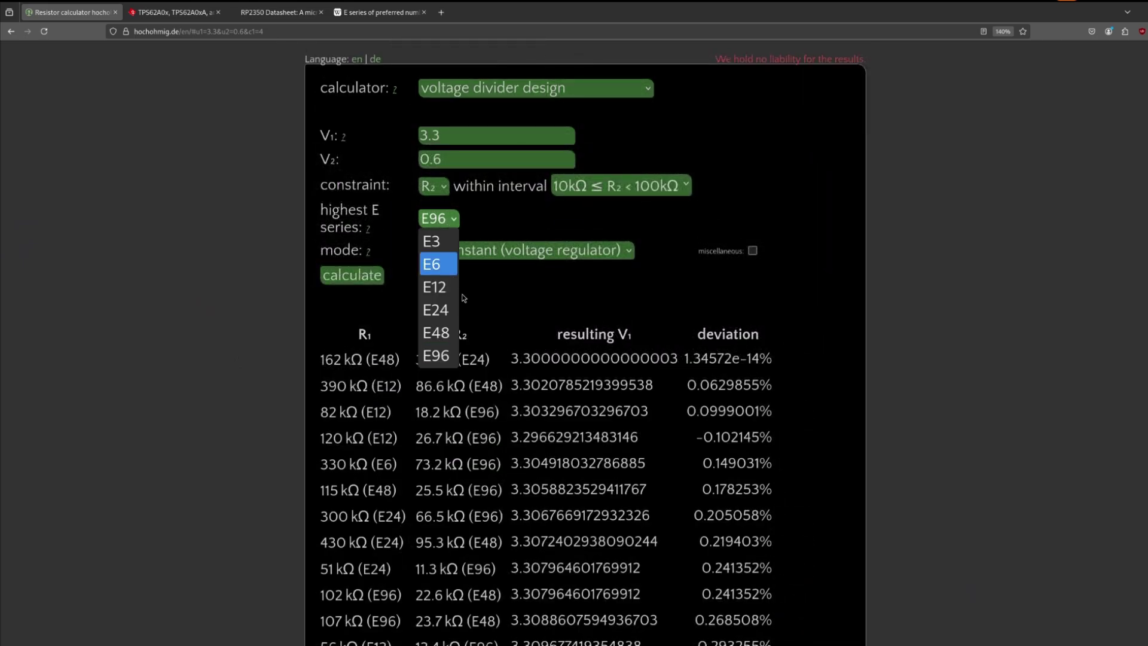
pyautogui.click(446, 311)
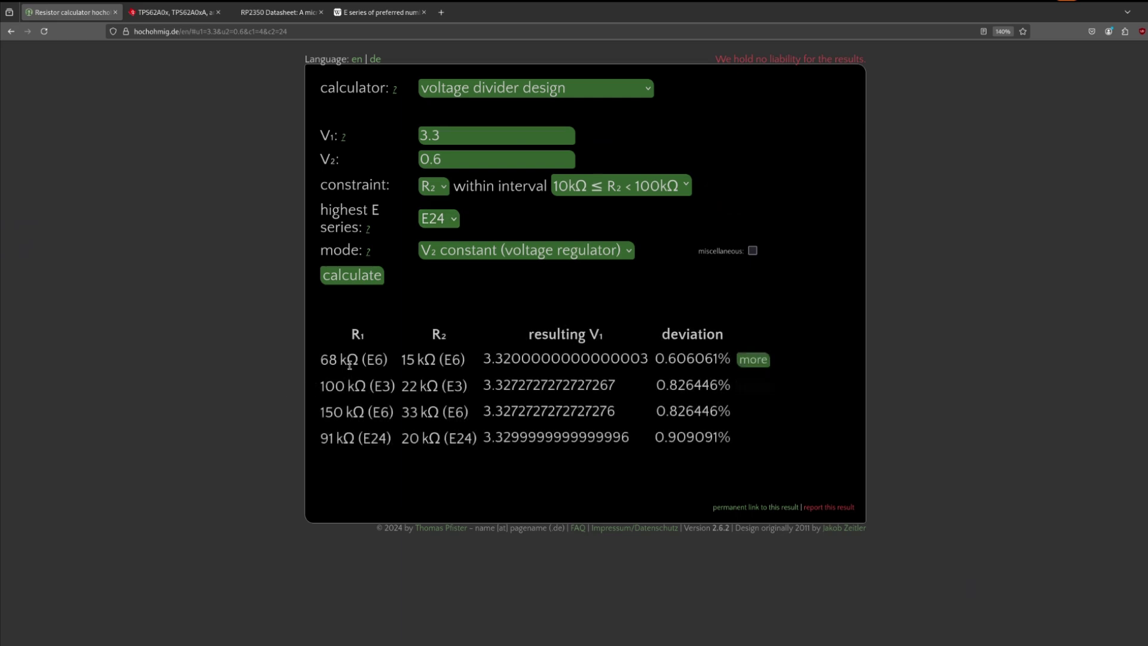
pyautogui.doubleClick(486, 358)
pyautogui.moveTo(504, 357); pyautogui.dragTo(512, 358)
pyautogui.click(752, 360)
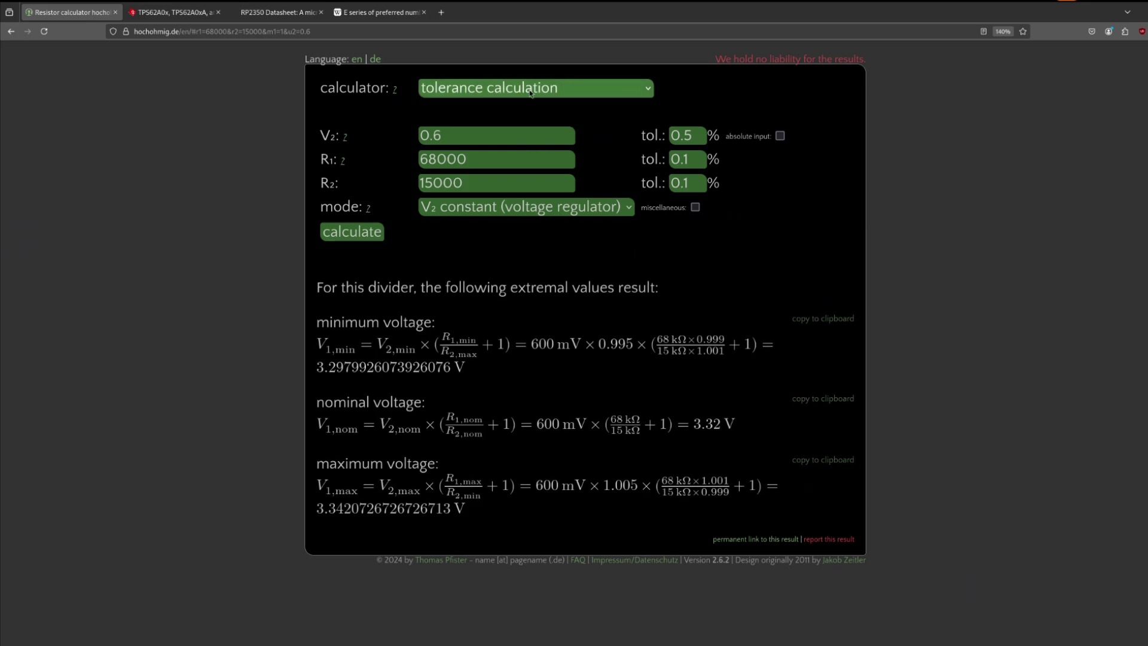
# Step: Set the tolerances of R₁ and R₂ to 1 %
pyautogui.press('Tab')
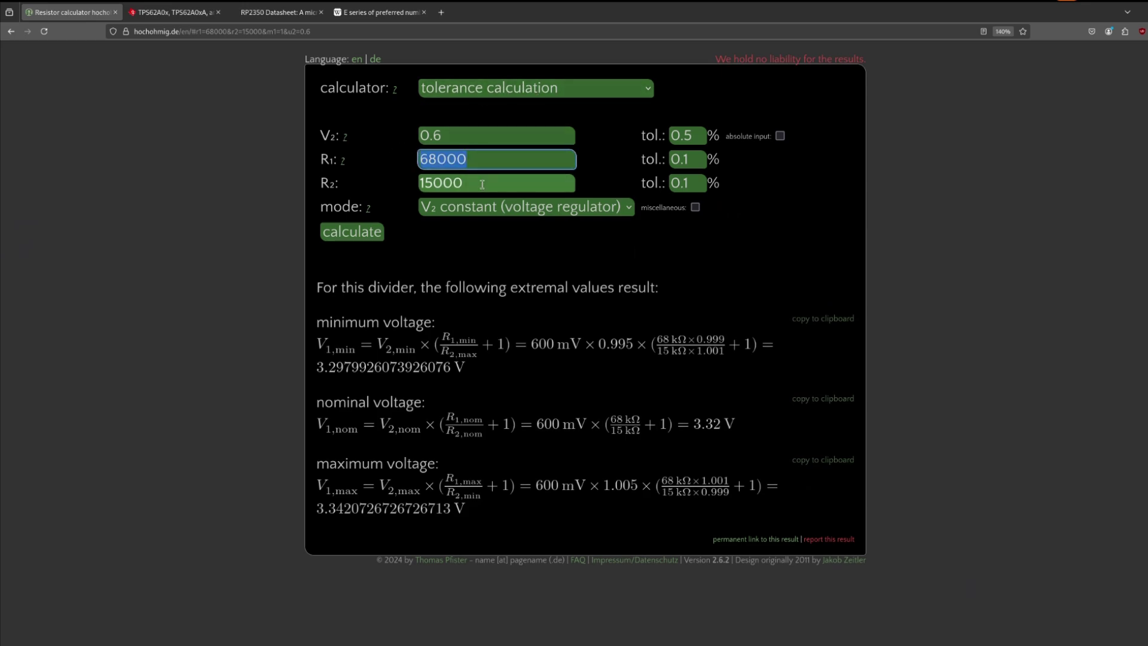
pyautogui.press('Tab')
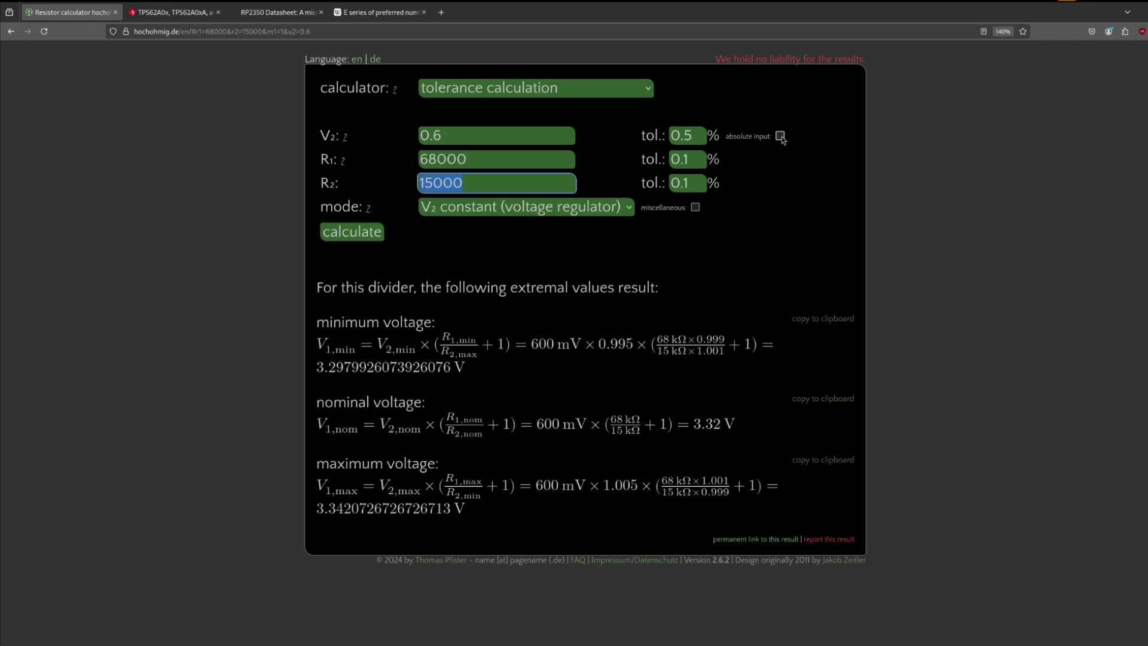
pyautogui.click(686, 159)
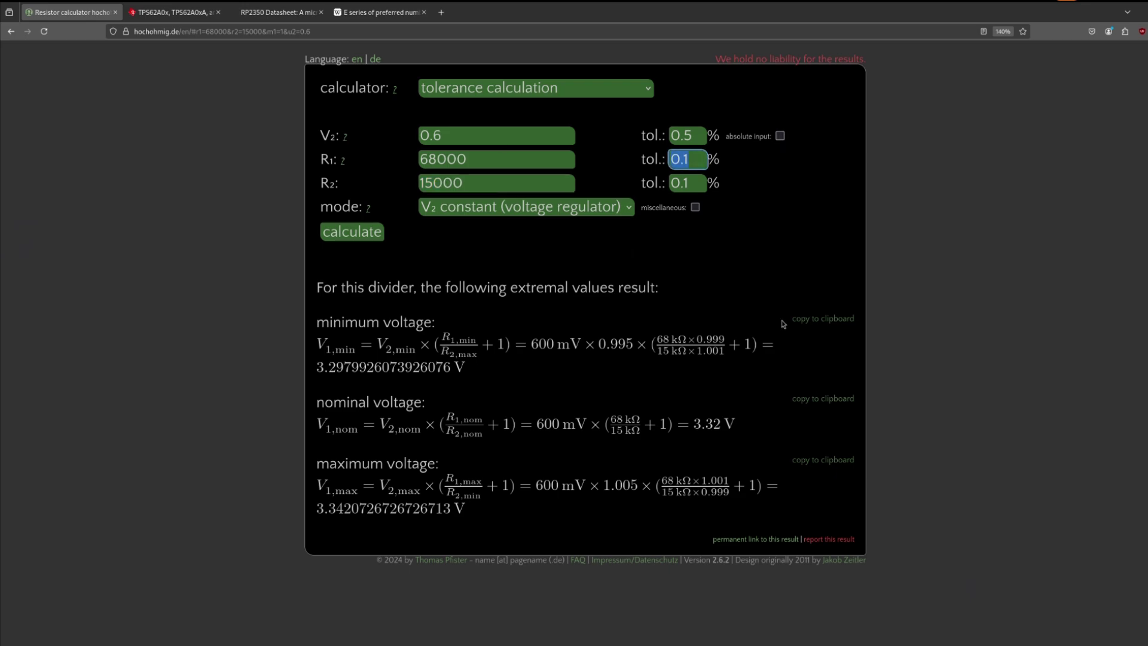
pyautogui.write('1')
pyautogui.press('Tab')
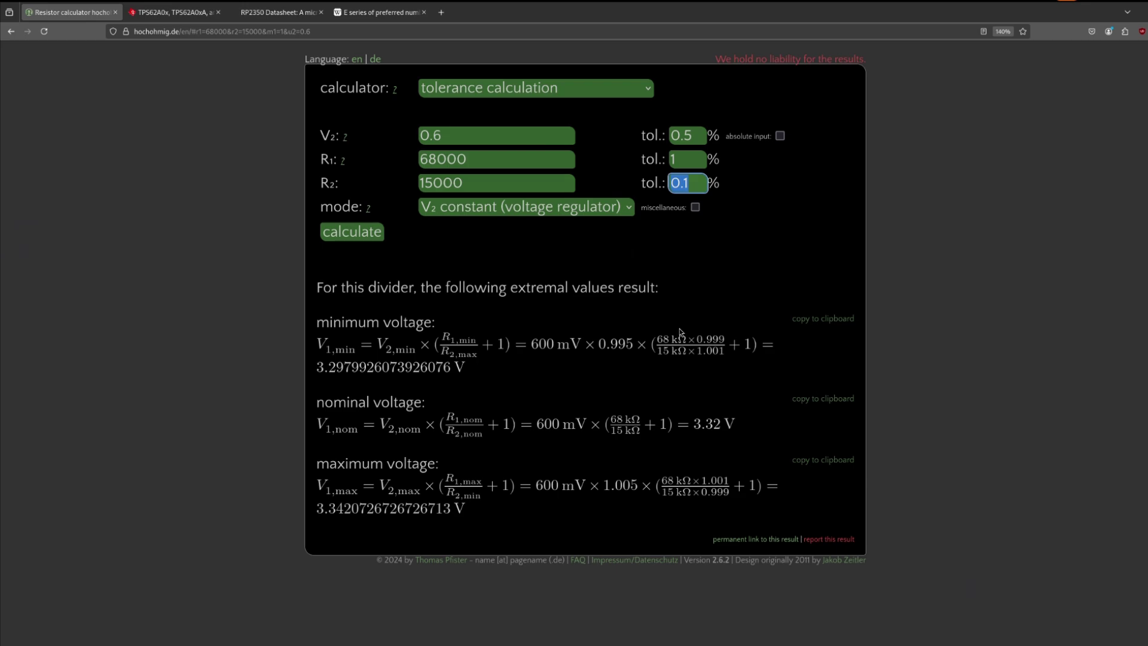
pyautogui.write('1')
# Step: Use absolute limits for V₂, entering the datasheet's FB voltage range of 0.591 V to 0.609 V
pyautogui.click(780, 136)
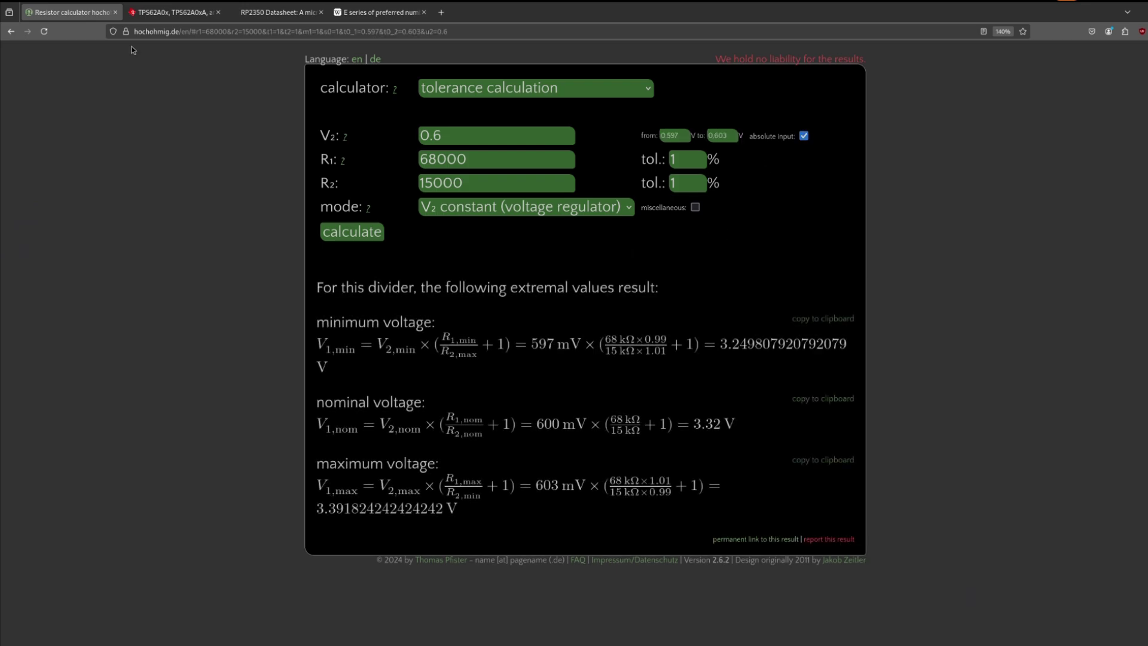
pyautogui.click(173, 12)
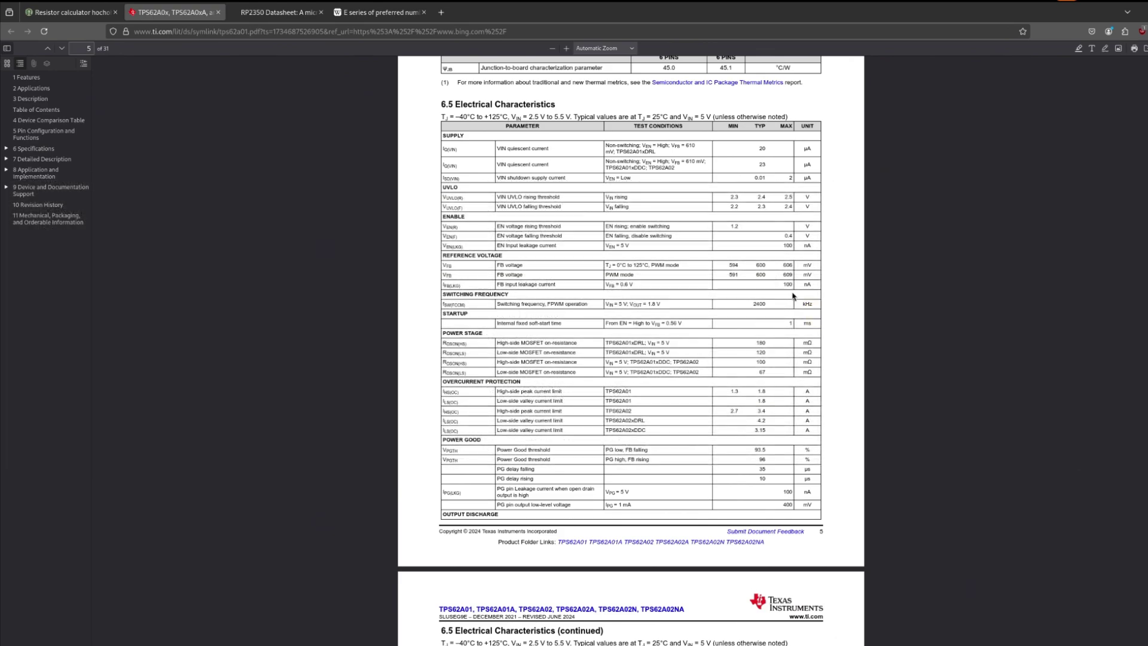
pyautogui.click(47, 13)
pyautogui.doubleClick(685, 136)
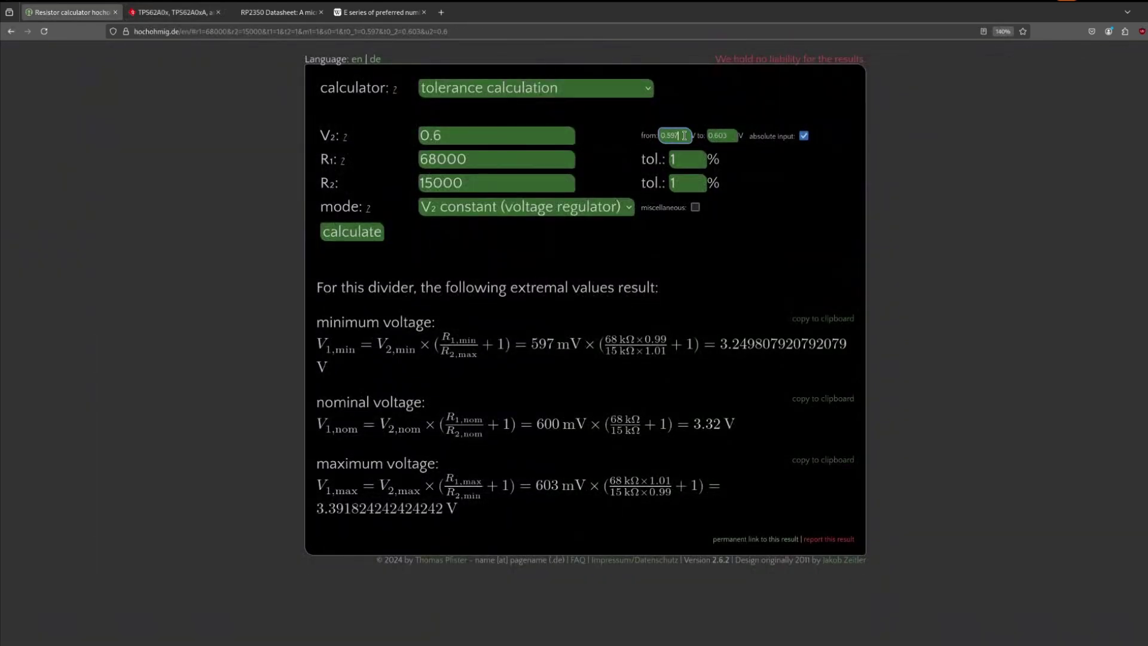
pyautogui.write('0.591')
pyautogui.click(732, 135)
pyautogui.press('Return')
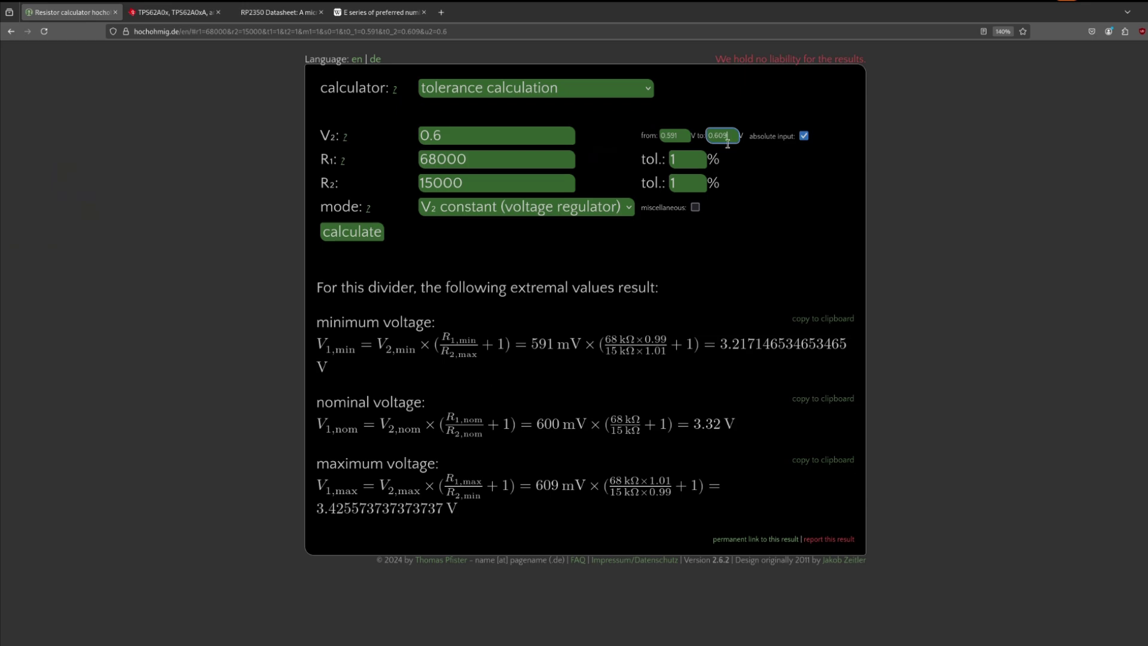
# Step: Show the miscellaneous options for leakage current and look up the FB input leakage current in the TPS62A0x datasheet
pyautogui.click(695, 207)
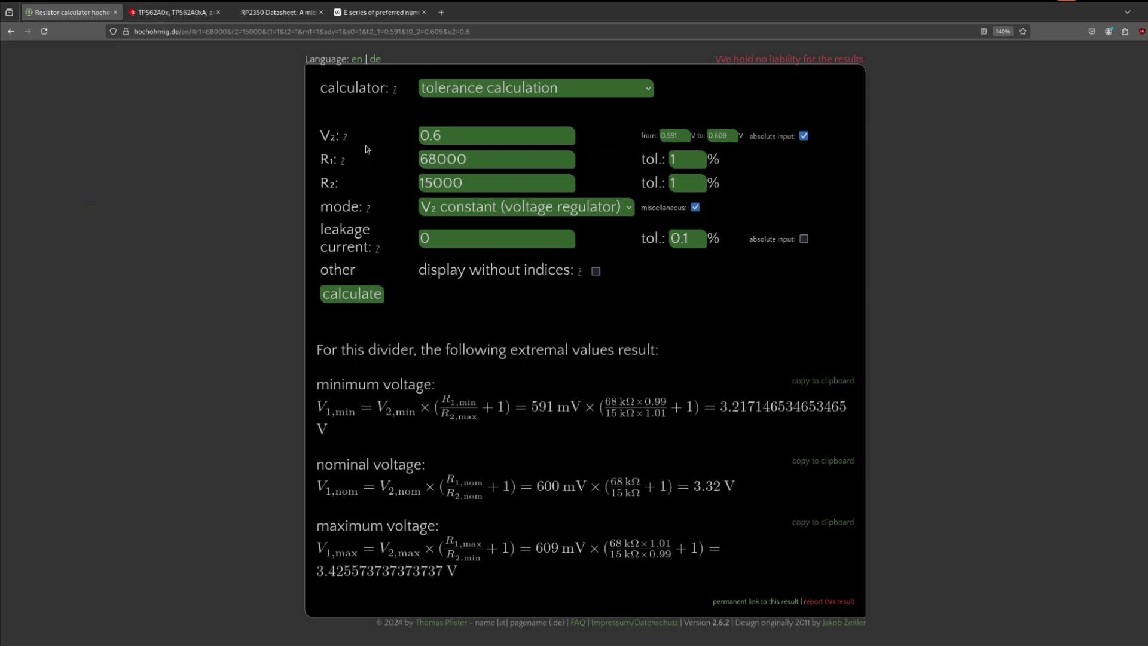
pyautogui.moveTo(347, 138)
pyautogui.moveTo(174, 24)
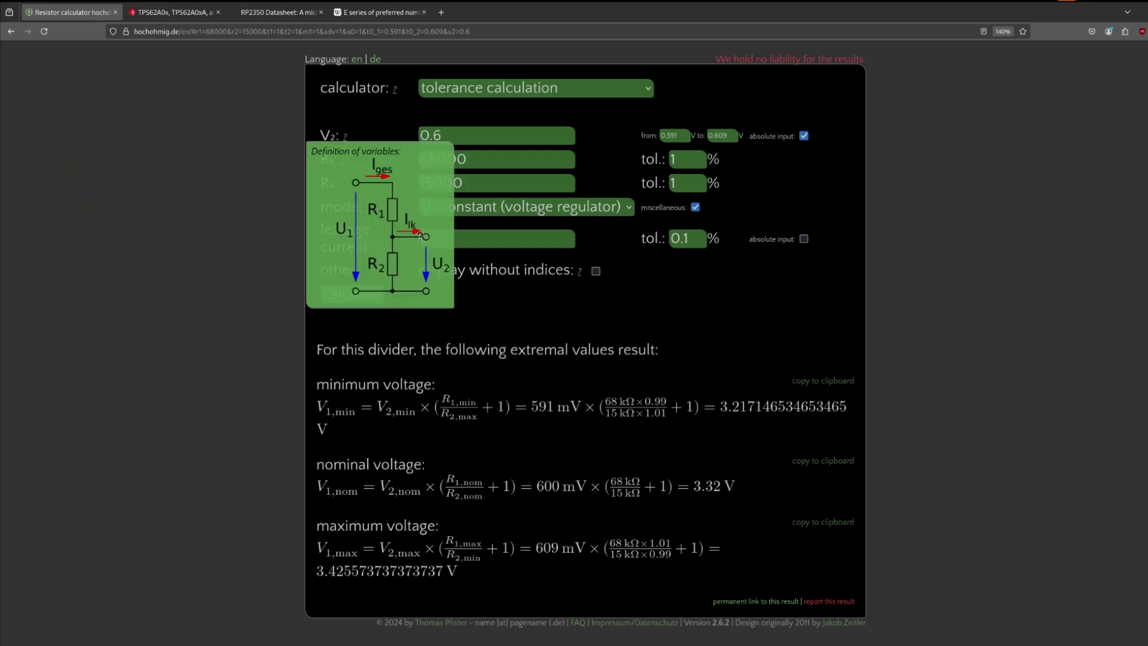
pyautogui.click(173, 12)
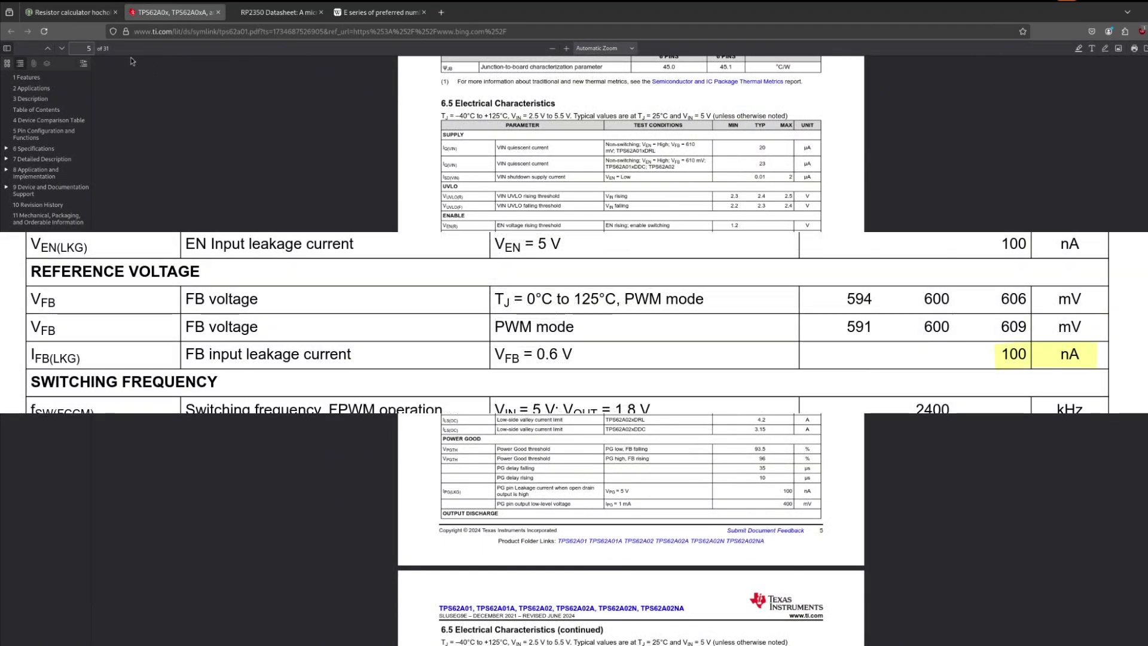
pyautogui.moveTo(78, 18)
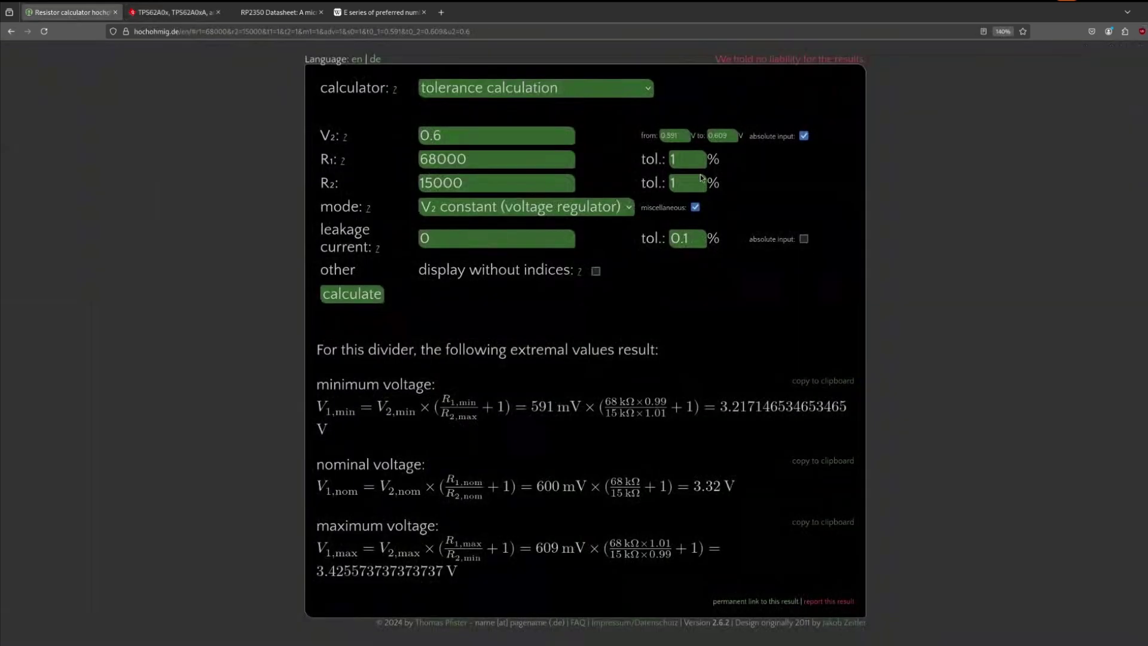
pyautogui.click(70, 13)
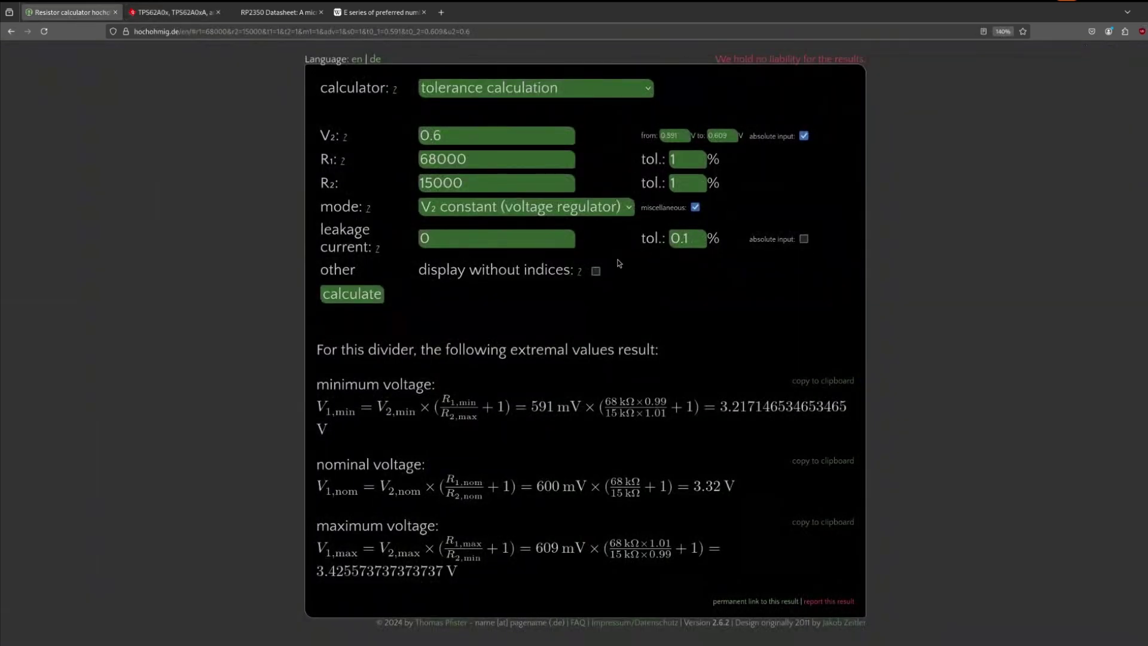
# Step: Use absolute limits for the leakage current, ranging from 0 to 100e-9 A
pyautogui.click(805, 240)
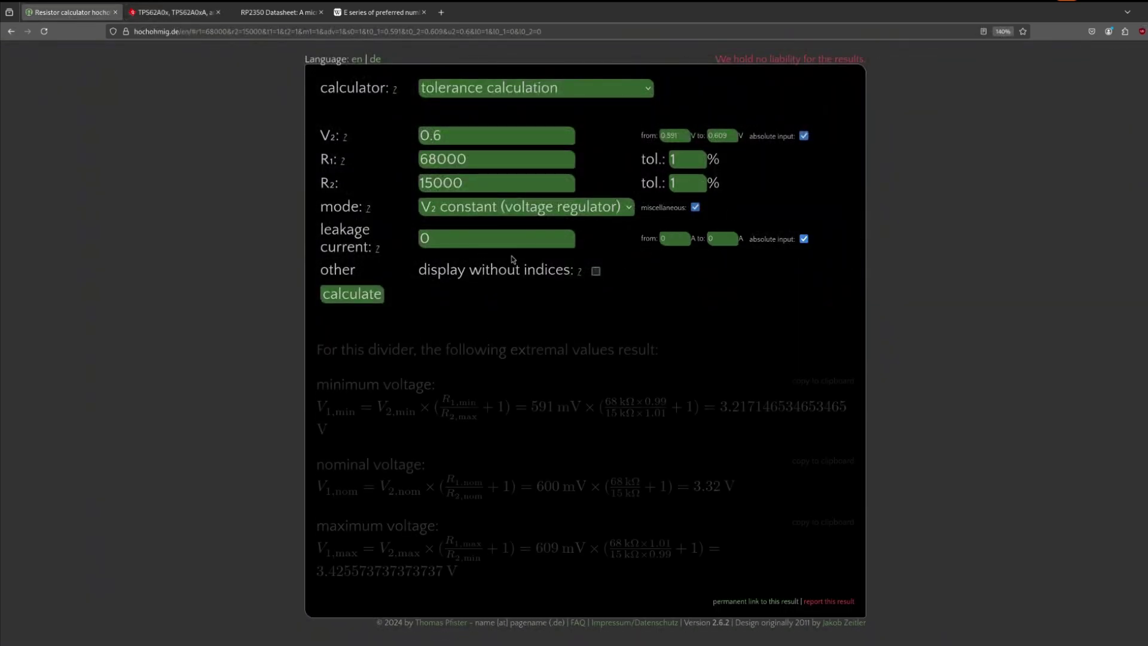
pyautogui.click(680, 240)
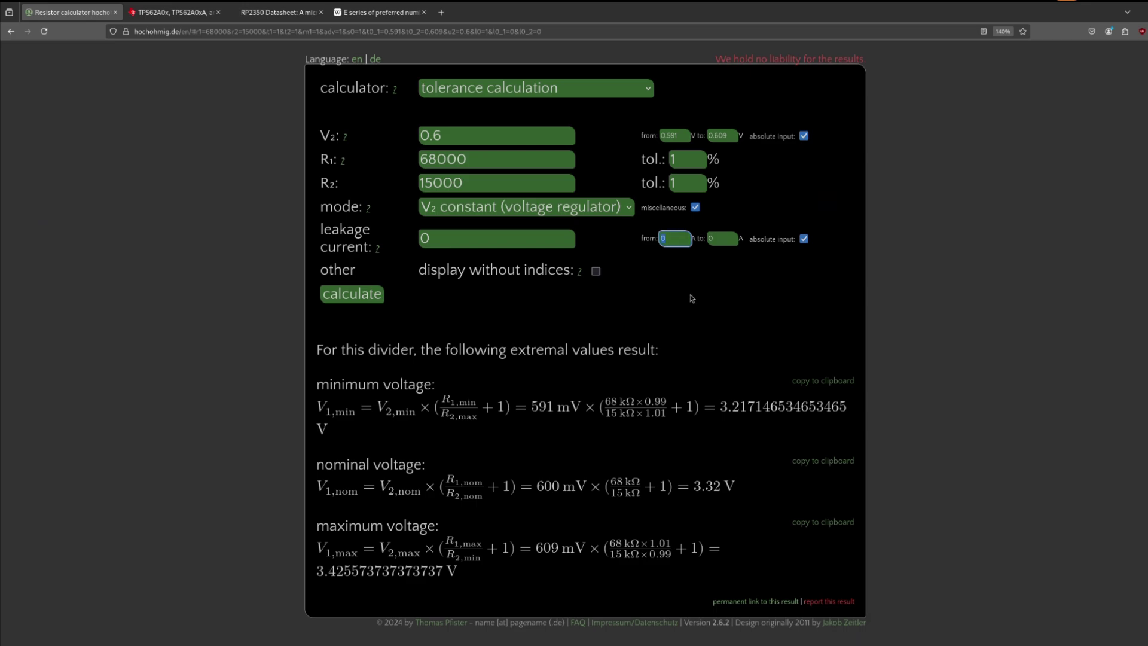
pyautogui.click(718, 240)
pyautogui.press('BackSpace')
pyautogui.write('100e-9')
# Step: Set the nominal leakage current to 10e-9 and recalculate the divider voltages
pyautogui.doubleClick(454, 238)
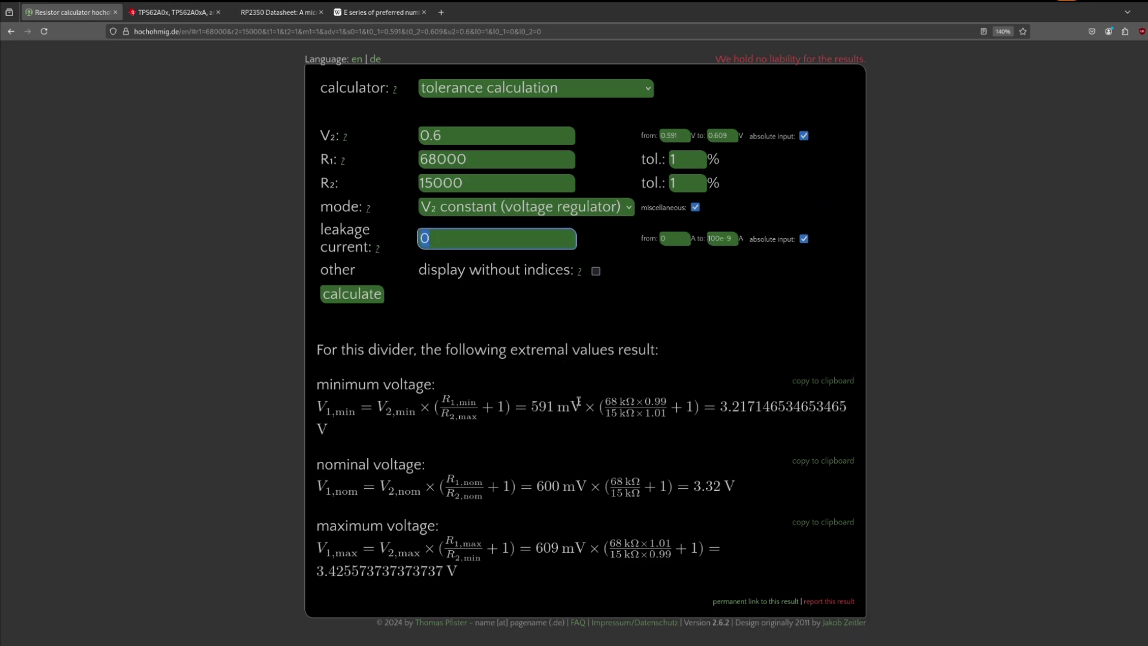
pyautogui.write('10e-9')
pyautogui.press('Return')
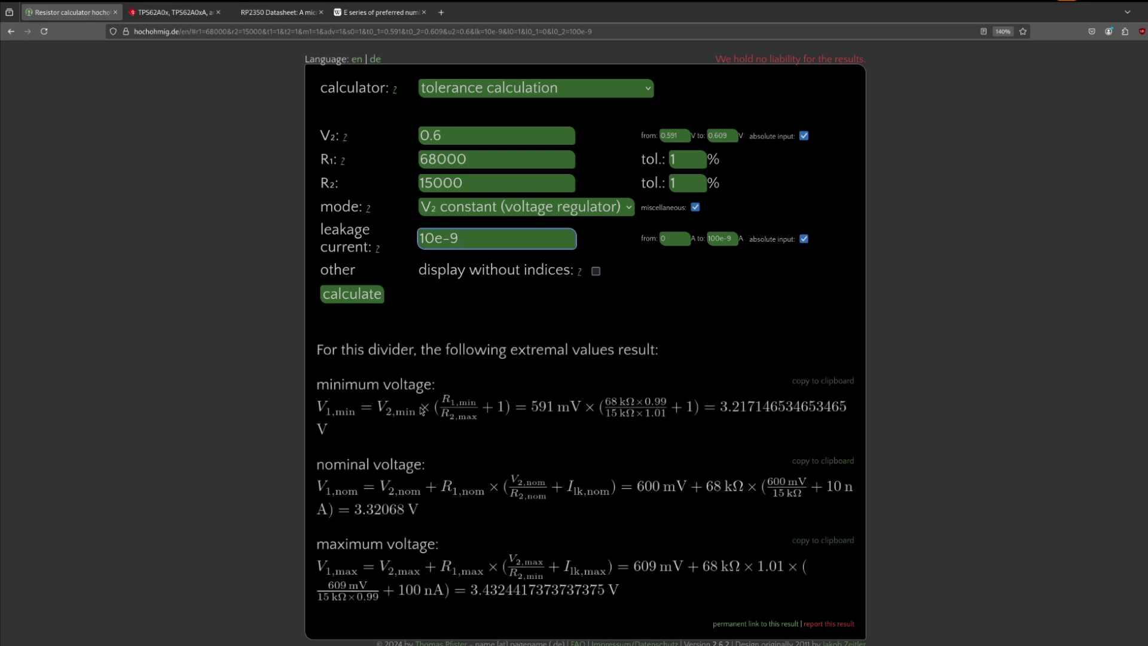
# Step: Try a nominal leakage current of 100e-9 and recalculate the divider voltages
pyautogui.click(437, 240)
pyautogui.write('0')
pyautogui.press('Return')
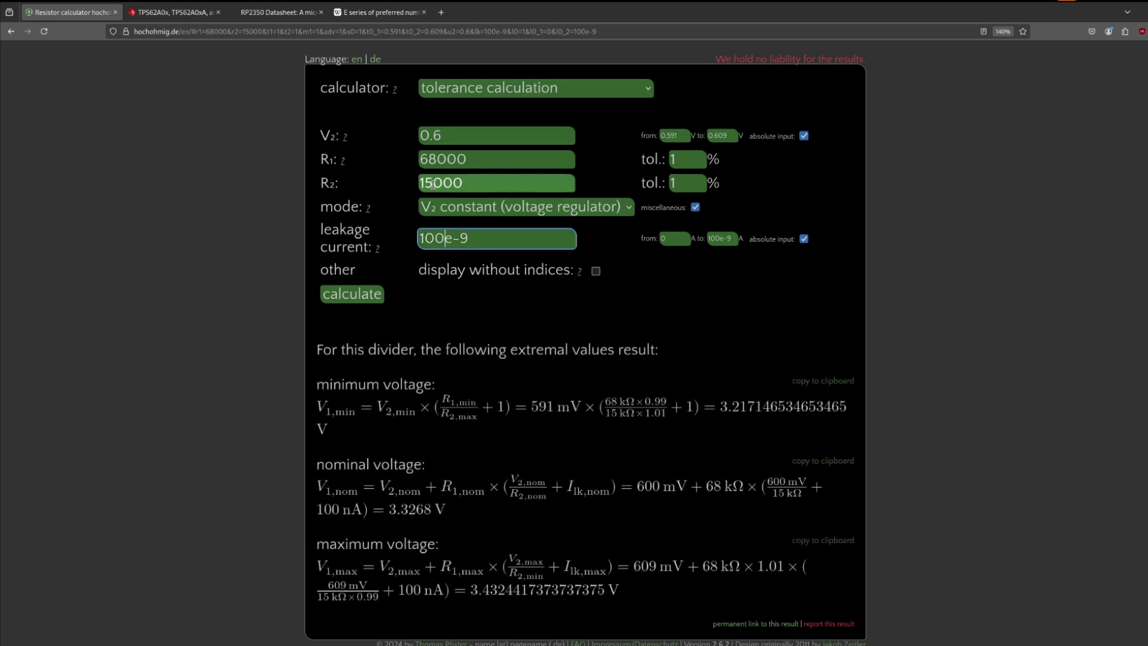
# Step: Try ten times larger resistors, with R₂ at 150000 and R₁ at 680000, and recalculate
pyautogui.click(433, 183)
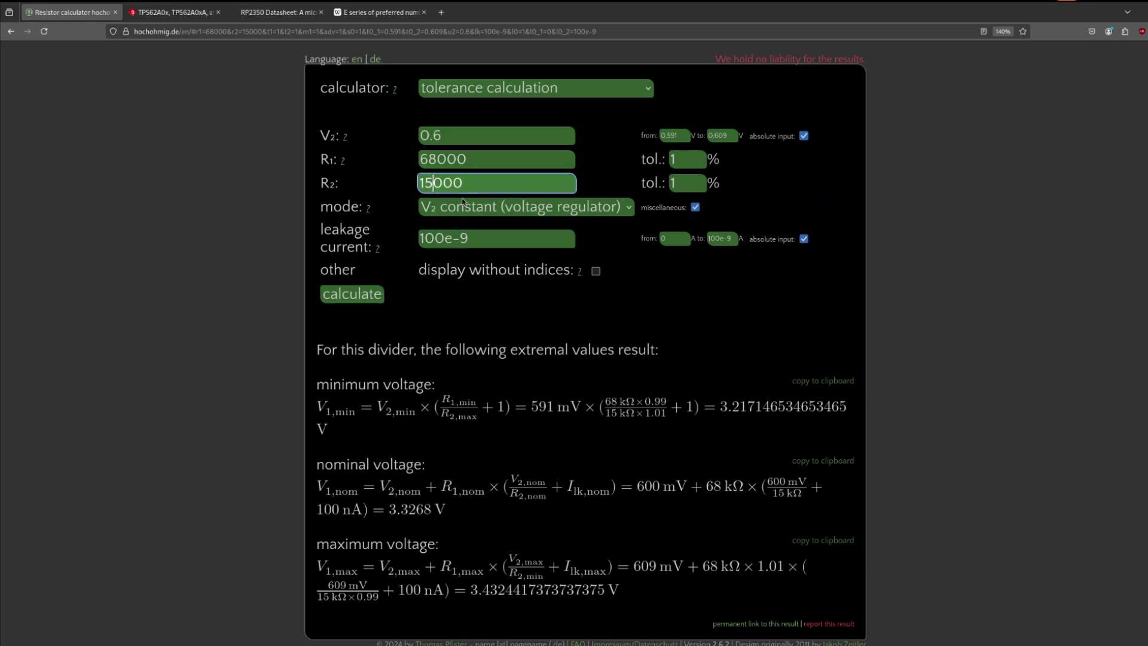
pyautogui.write('0')
pyautogui.click(437, 159)
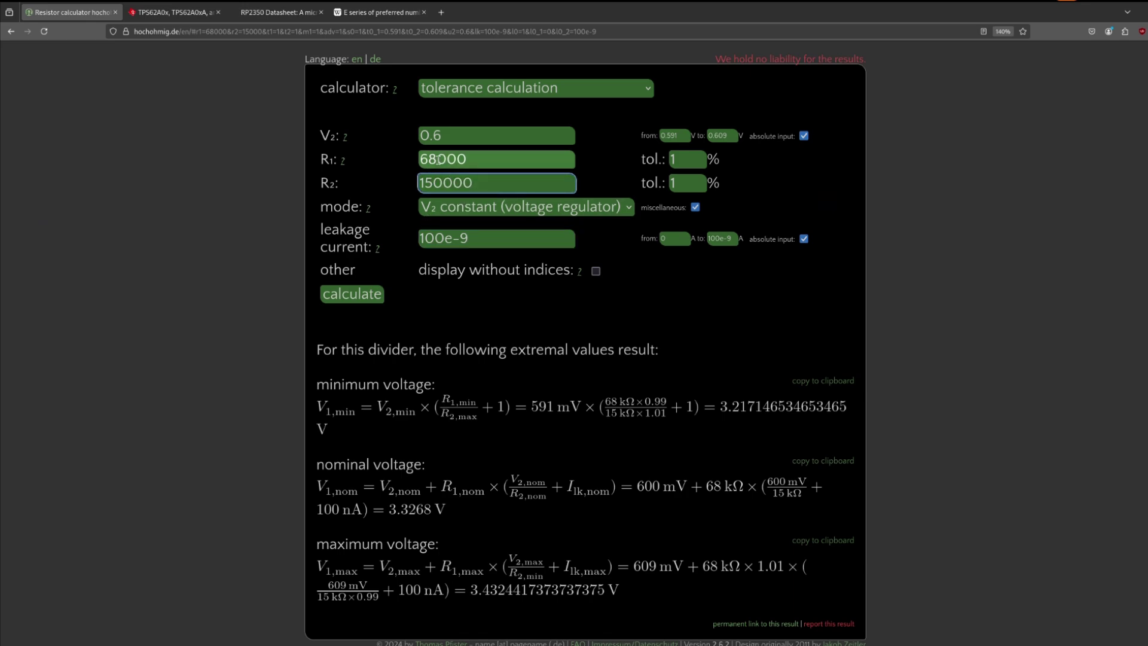
pyautogui.write('0')
pyautogui.press('Return')
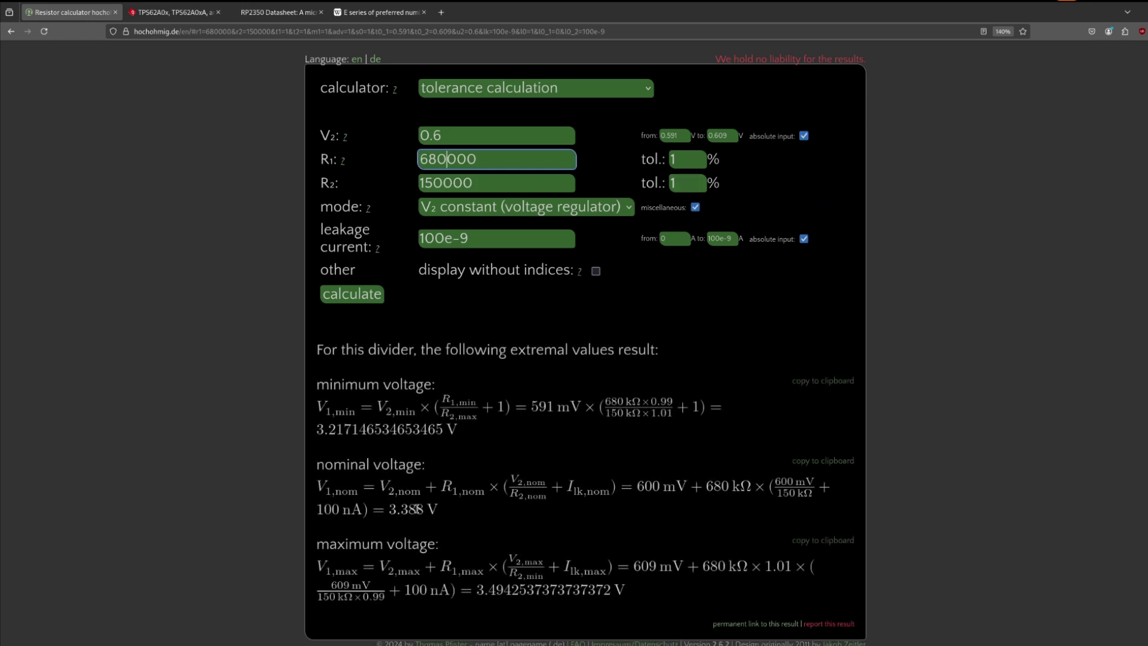
# Step: Compare nominal leakage currents of 10e-9 and 100e-9 for the larger resistors, ending with 10e-9
pyautogui.click(443, 240)
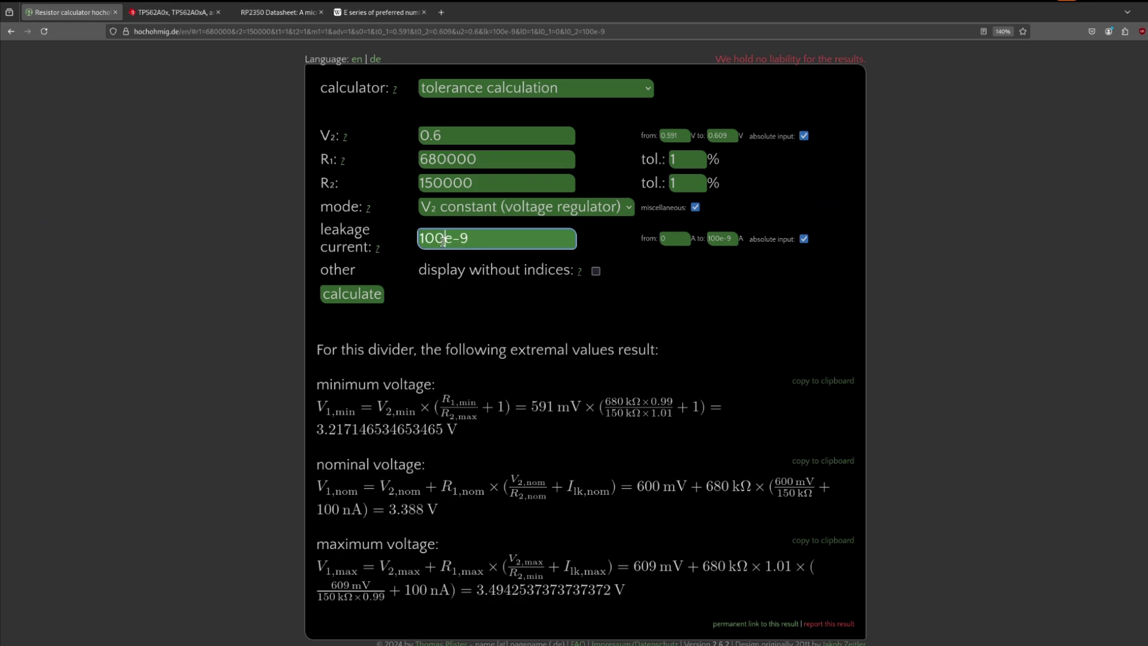
pyautogui.press('BackSpace')
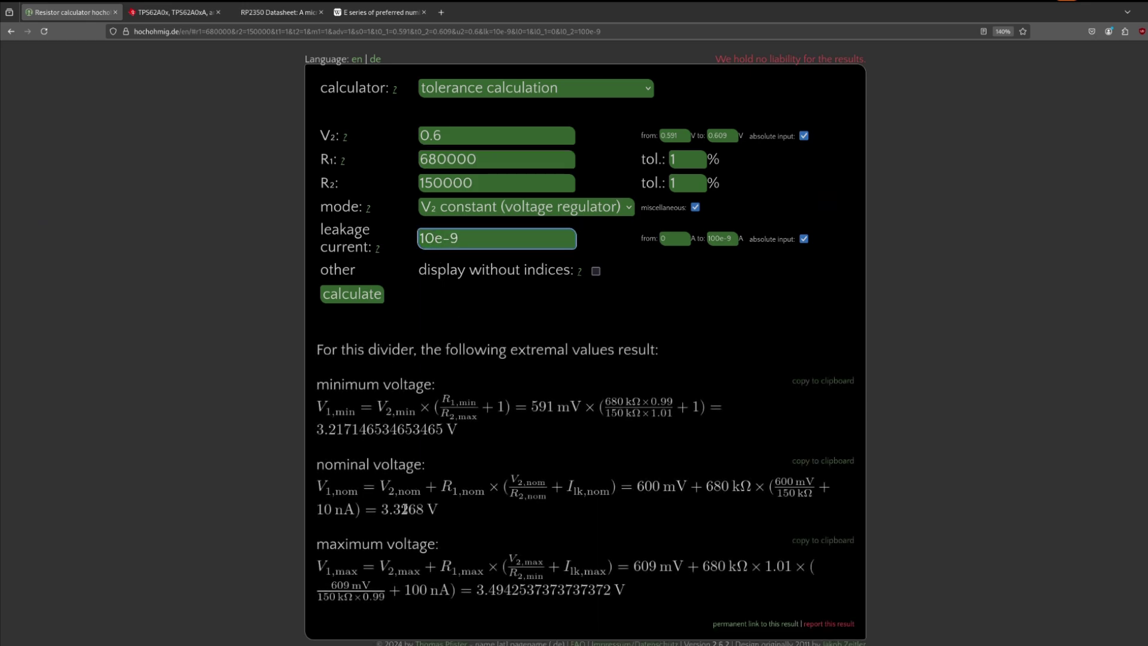
pyautogui.write('0')
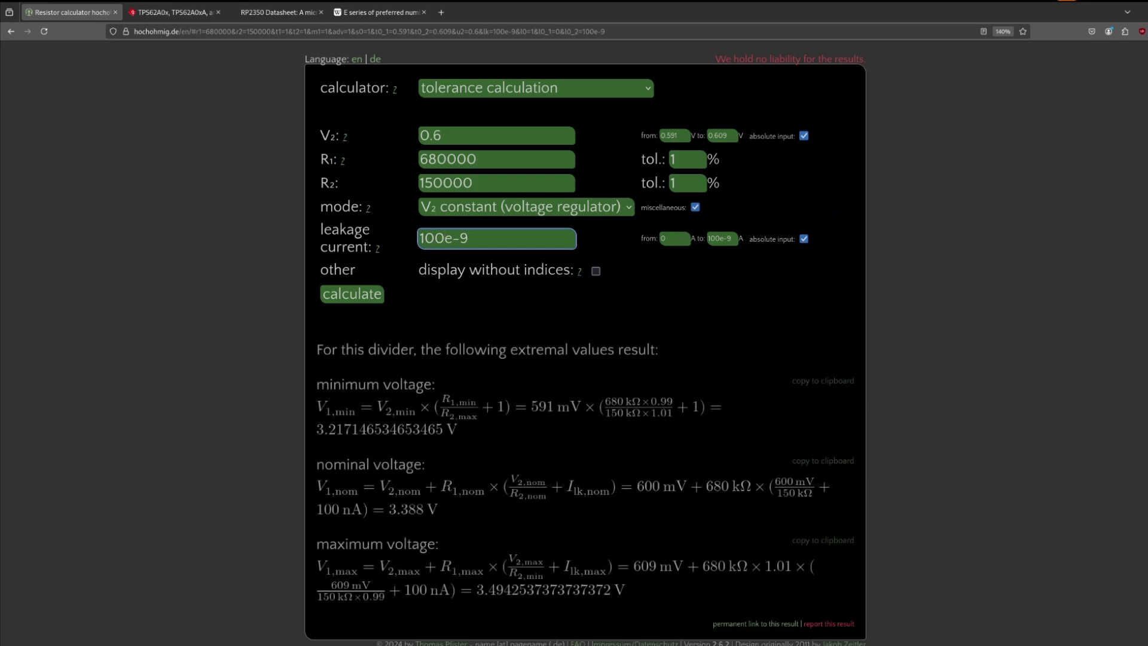
pyautogui.press('BackSpace')
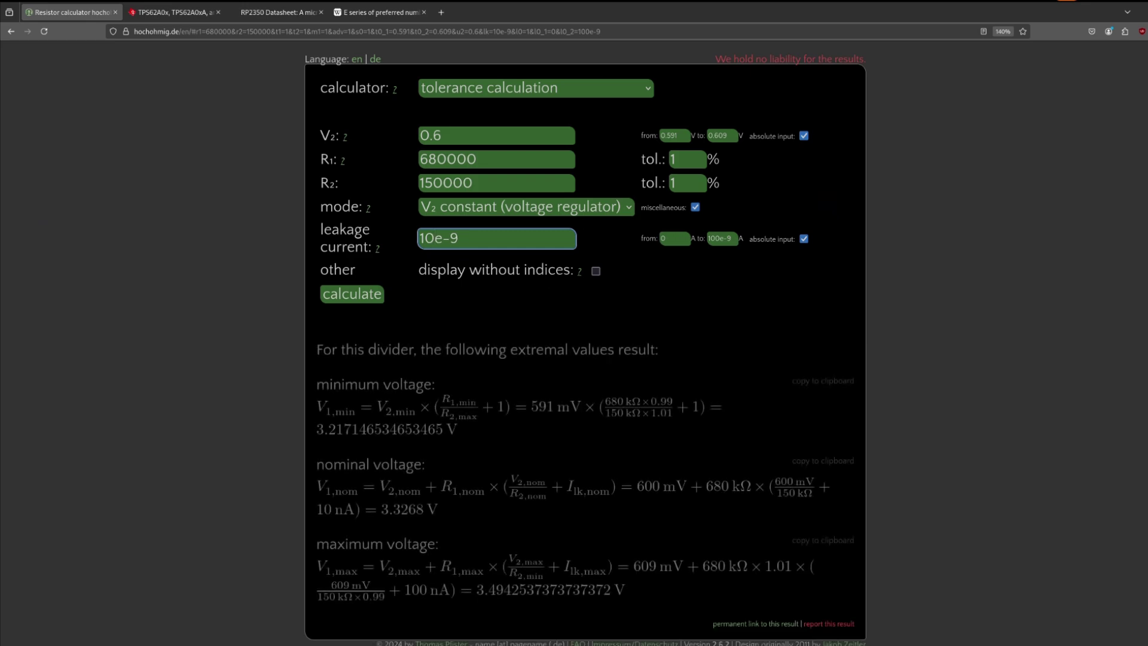
# Step: Return R₂ to 15000 and R₁ to 68000
pyautogui.click(443, 183)
pyautogui.press('BackSpace')
pyautogui.click(445, 159)
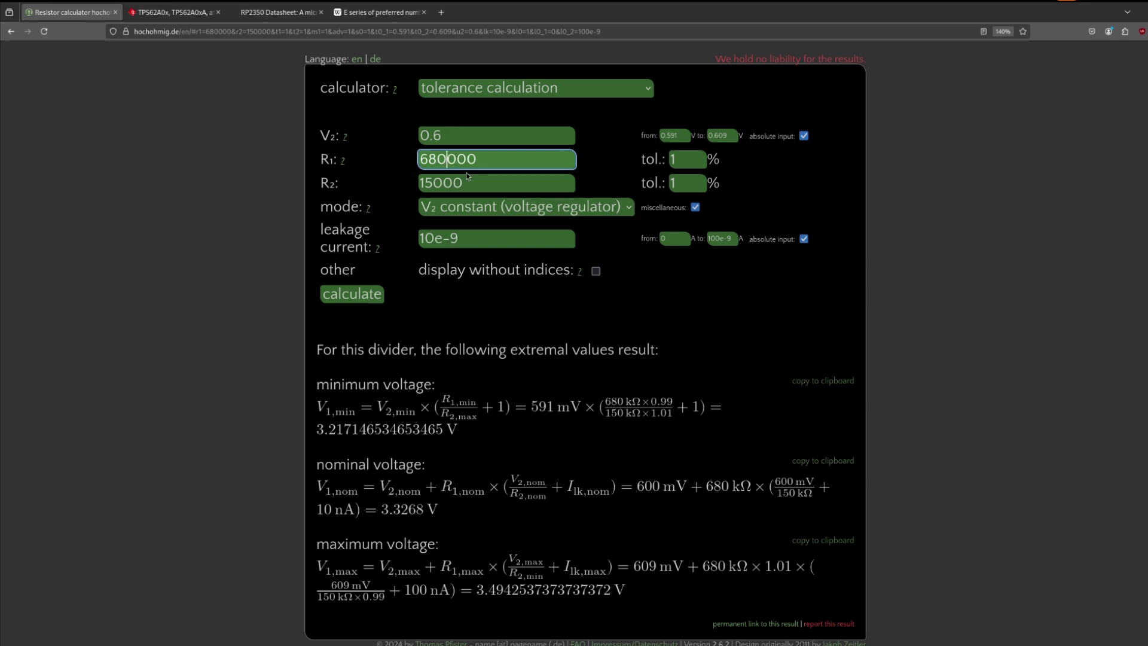
pyautogui.press('BackSpace')
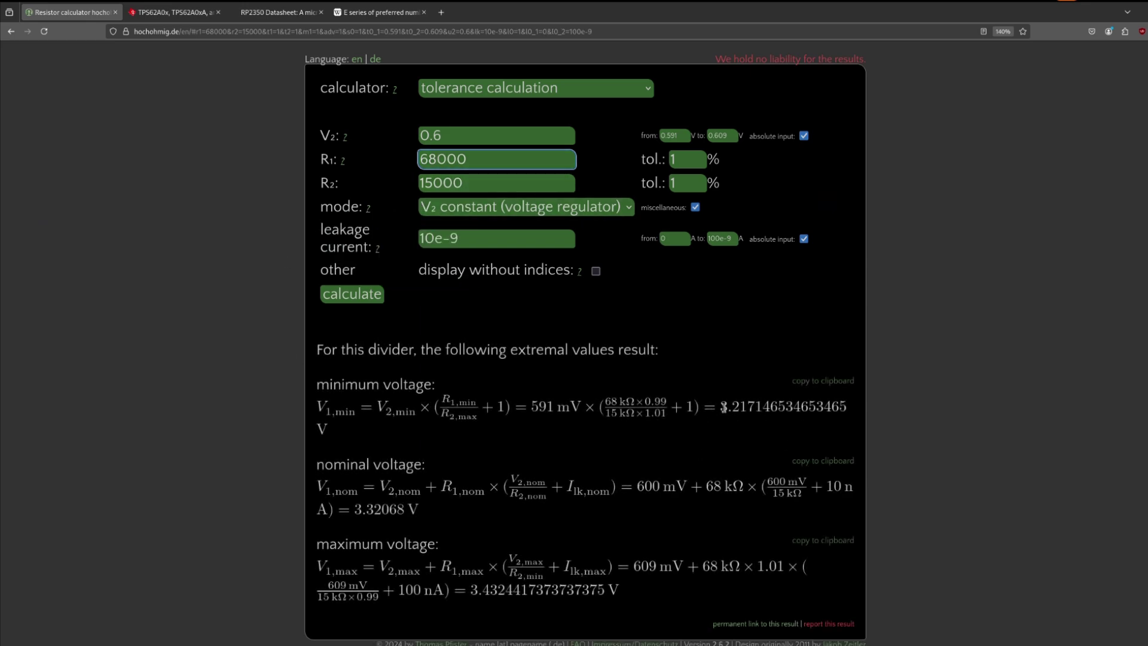
# Step: Compare the calculated minimum and maximum output voltages with the power supply limits in section 14.9.5 of the RP2350 datasheet
pyautogui.moveTo(722, 411); pyautogui.dragTo(748, 414)
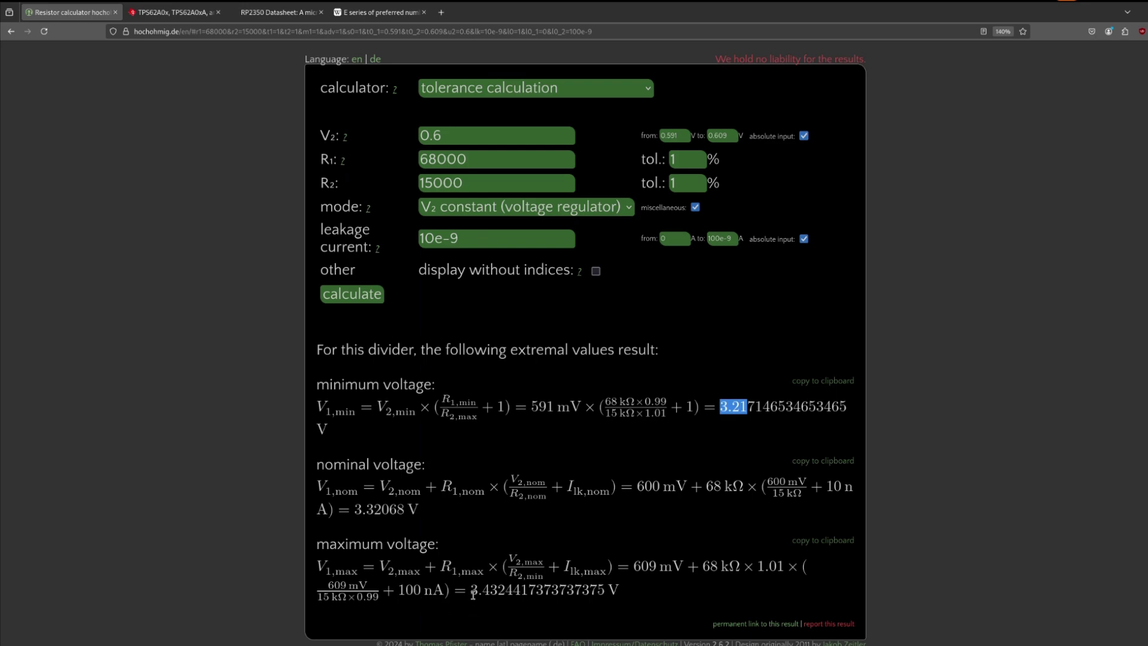
pyautogui.moveTo(472, 592); pyautogui.dragTo(494, 595)
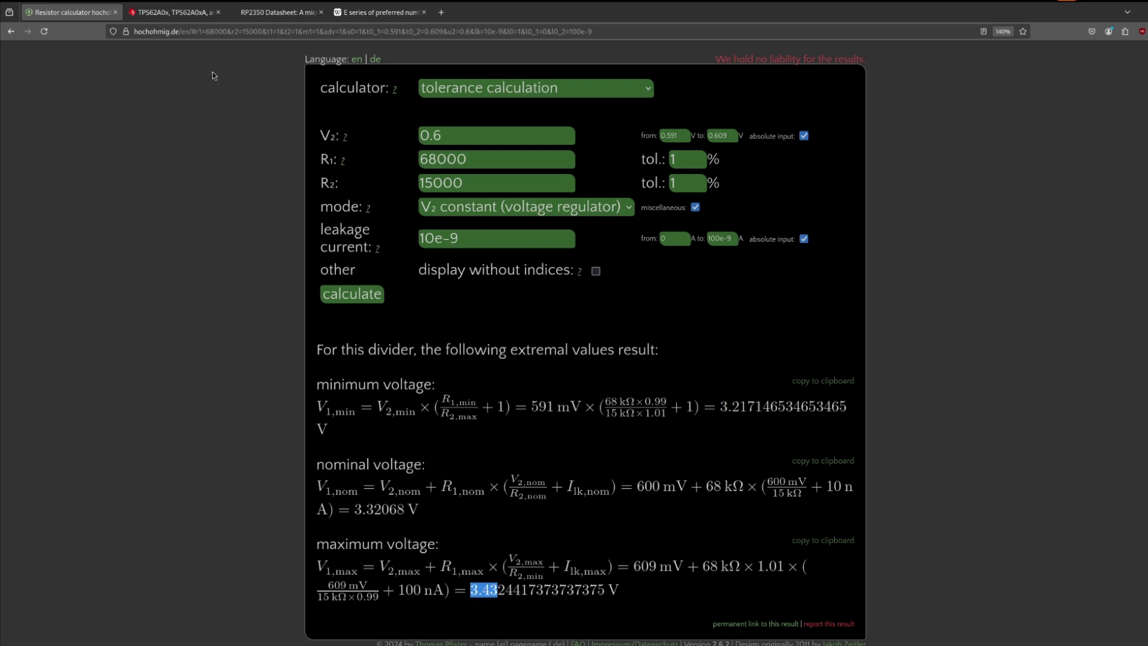
pyautogui.click(284, 17)
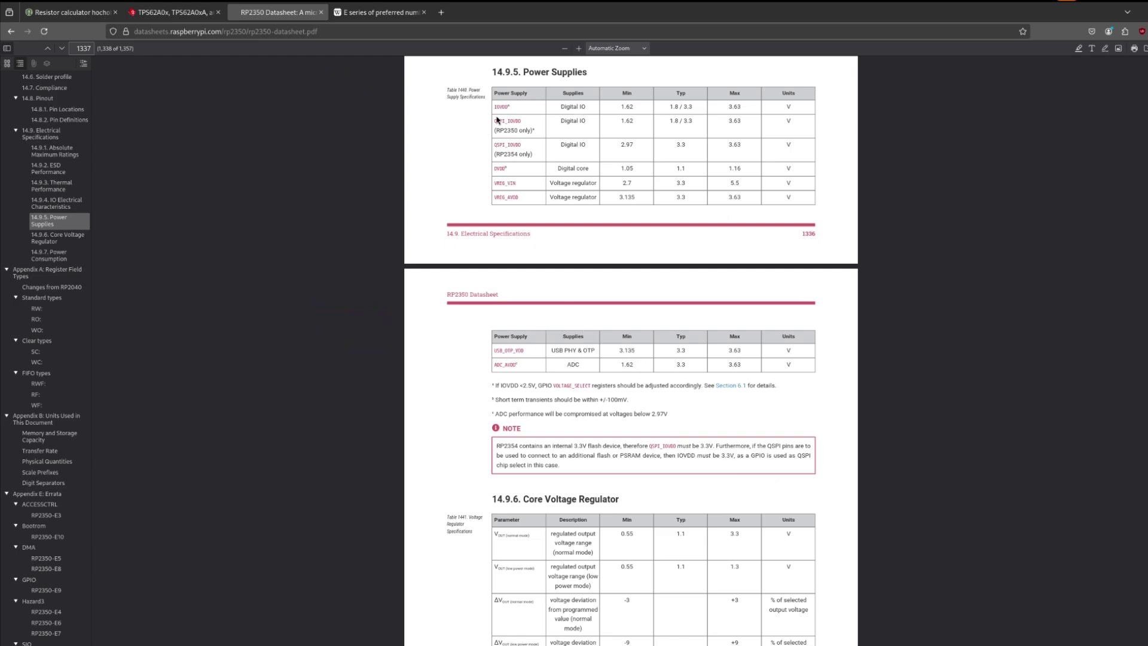
pyautogui.doubleClick(623, 107)
pyautogui.moveTo(742, 107); pyautogui.dragTo(727, 108)
pyautogui.click(519, 353)
pyautogui.click(65, 17)
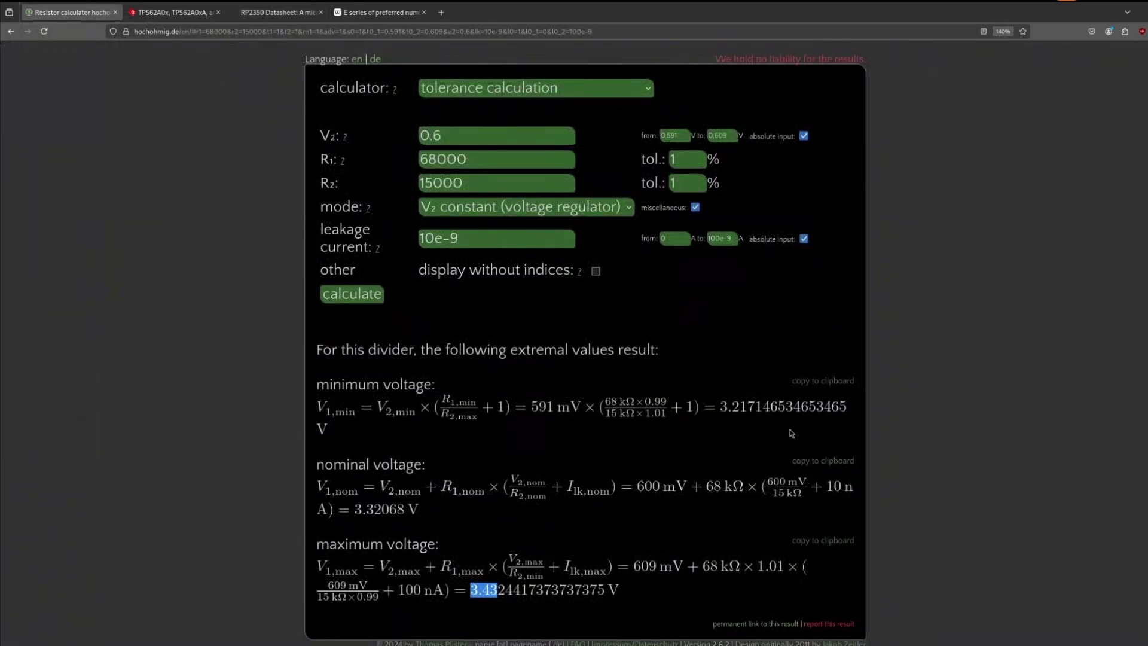
pyautogui.click(516, 590)
pyautogui.click(251, 13)
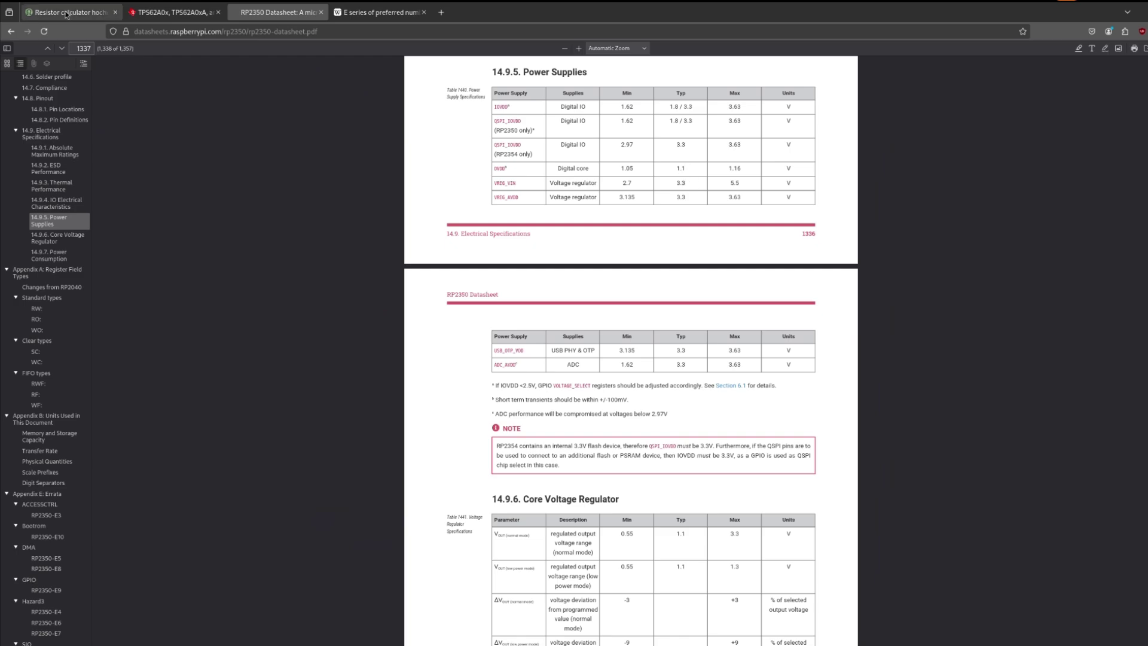
# Step: Look up the feedback resistors R12 and R13 of the 1V1 regulator in the eprom_emu_V10.pdf schematic and return to the resistor calculator
pyautogui.moveTo(60, 18)
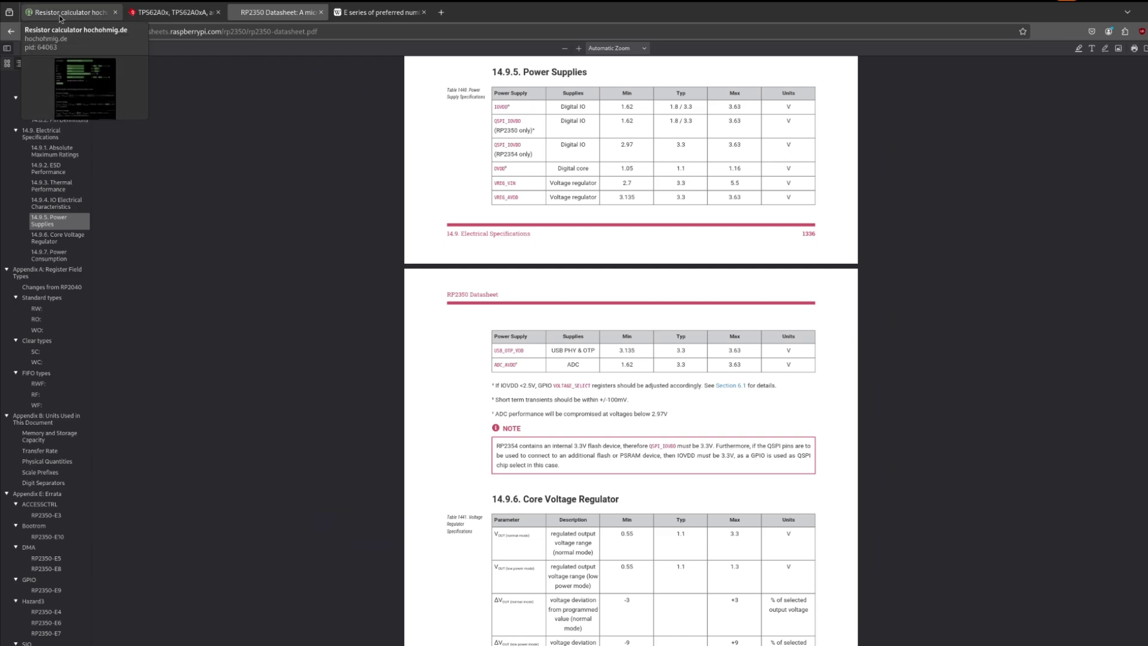
pyautogui.click(60, 18)
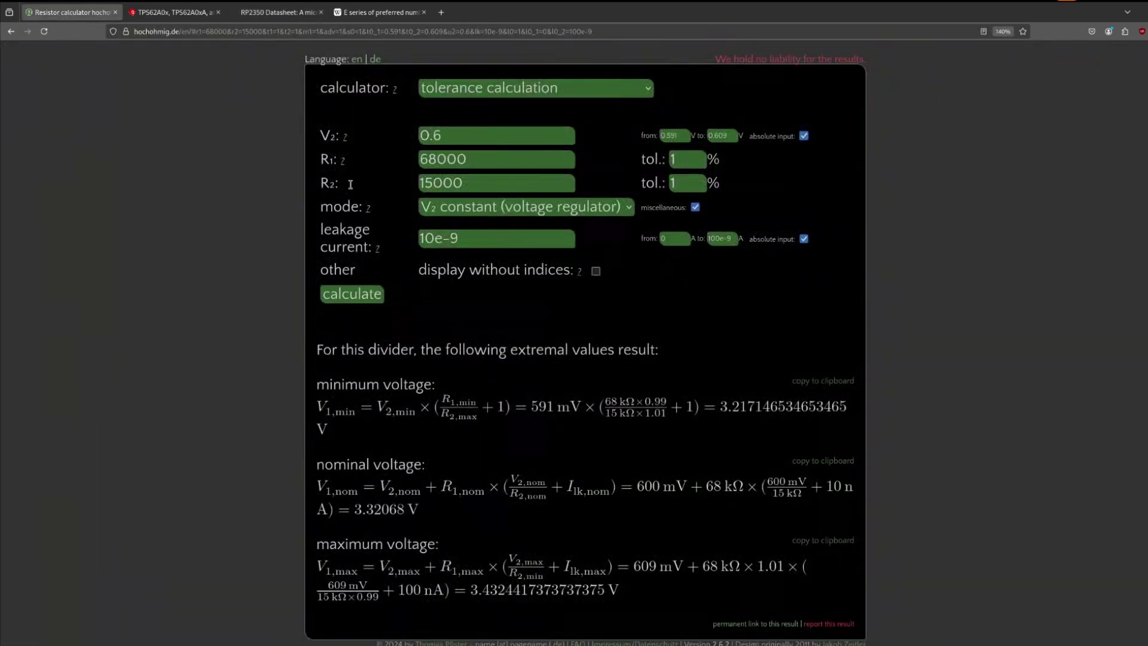
pyautogui.press('super')
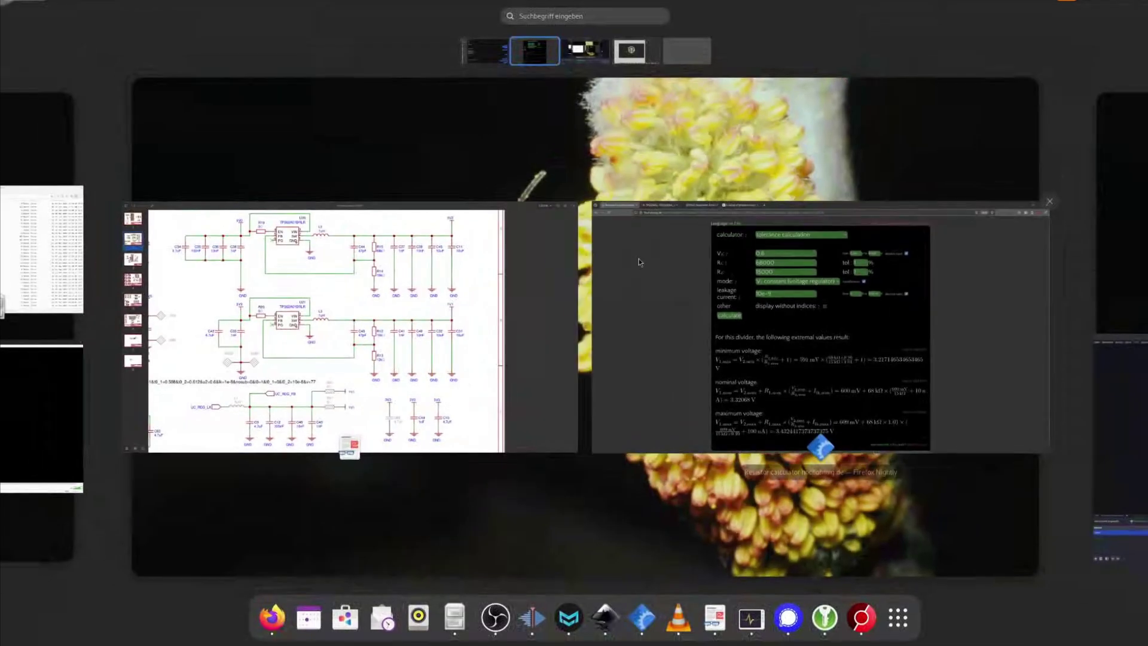
pyautogui.click(561, 347)
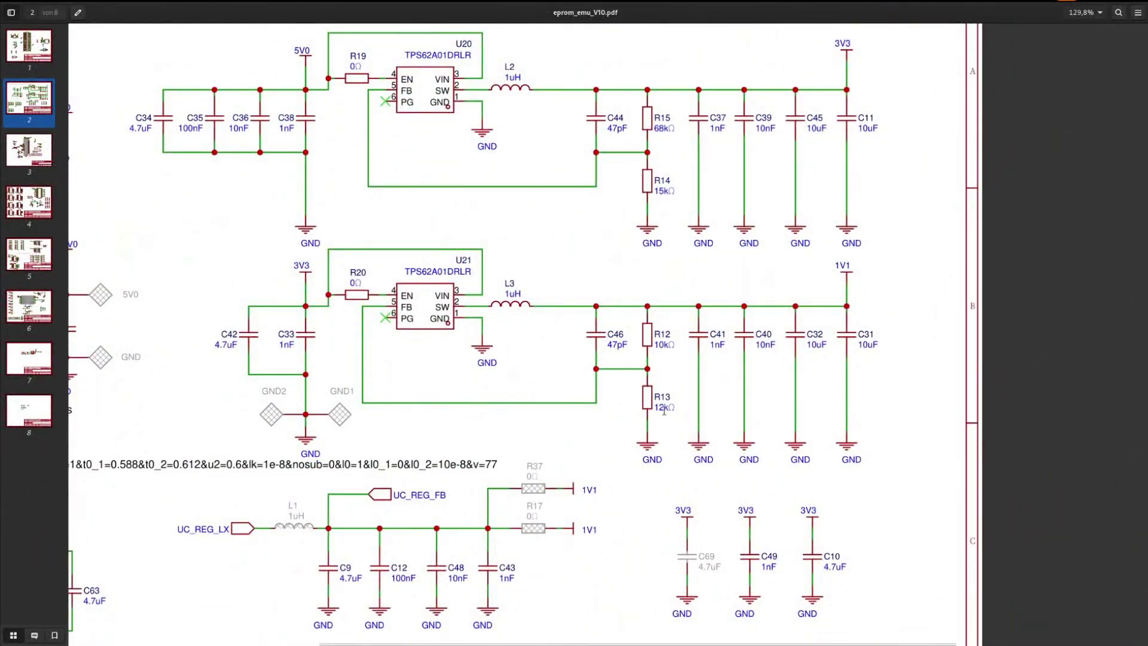
pyautogui.hotkey('alt', 'Tab')
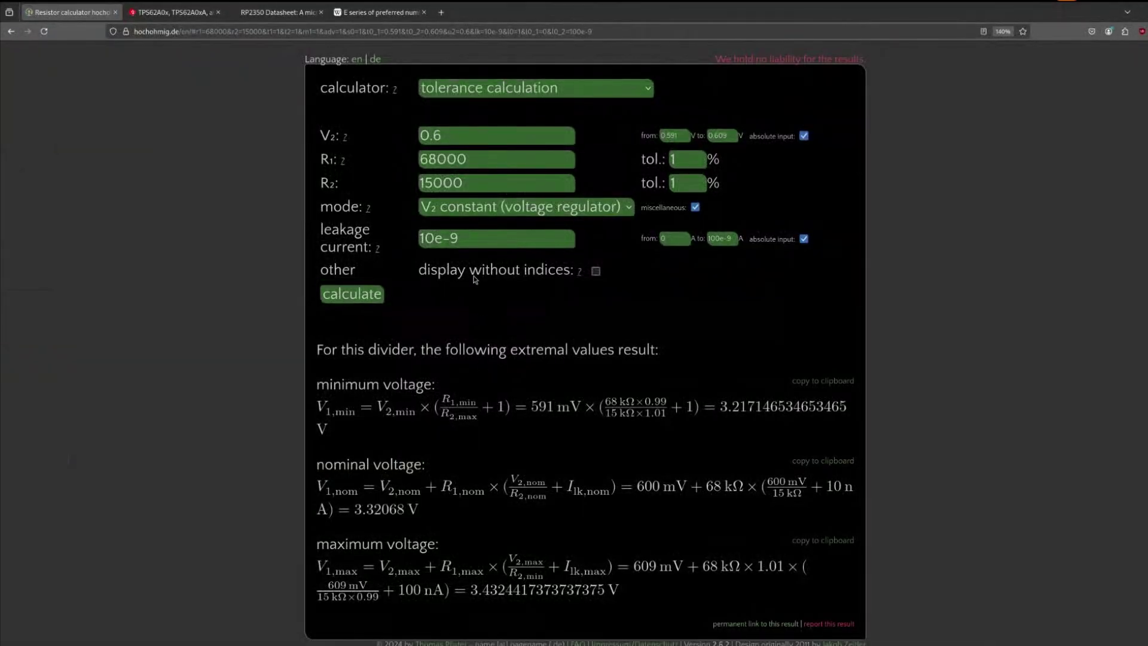
# Step: Set R₁ to 10000 and R₂ to 12000, and compare the calculated voltages with the digital core supply limits in the RP2350 datasheet
pyautogui.moveTo(478, 159); pyautogui.dragTo(303, 161)
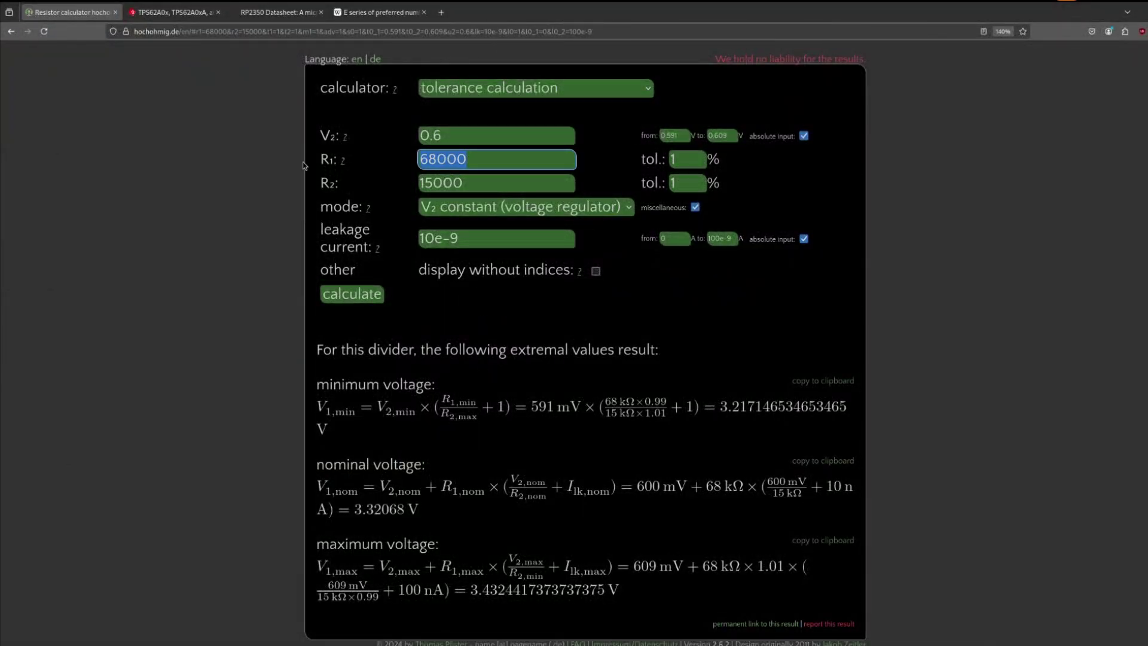
pyautogui.press('Left')
pyautogui.hotkey('shift', 'Right')
pyautogui.hotkey('shift', 'Right')
pyautogui.write('10')
pyautogui.press('Tab')
pyautogui.press('Tab')
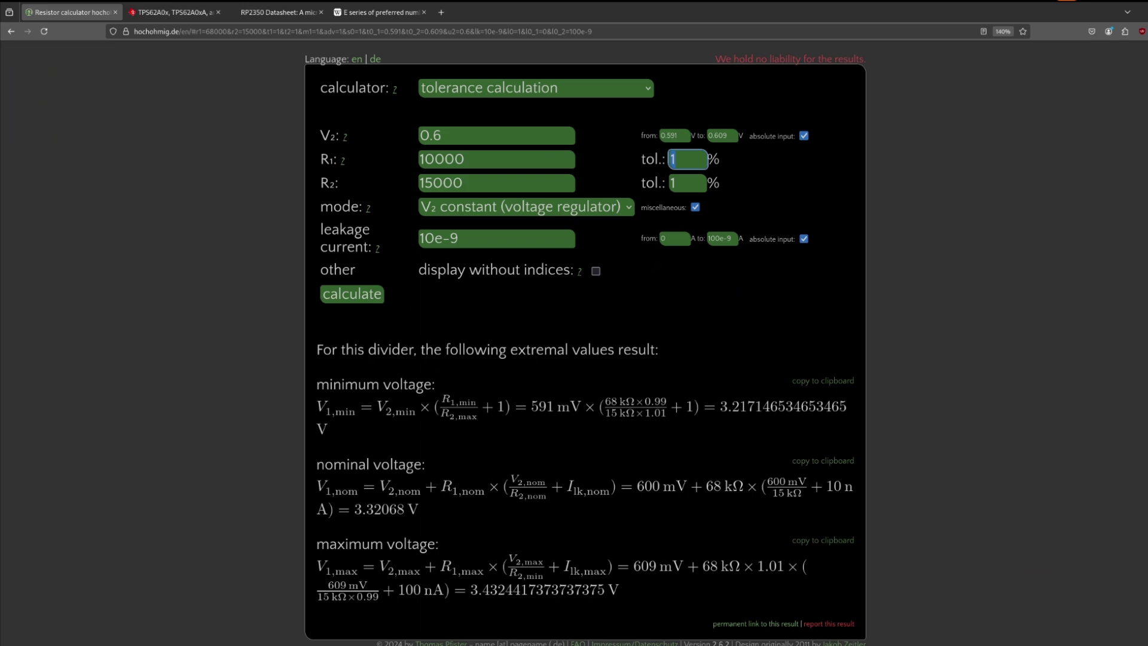
pyautogui.press('Left')
pyautogui.hotkey('shift', 'Right')
pyautogui.hotkey('shift', 'Right')
pyautogui.write('12')
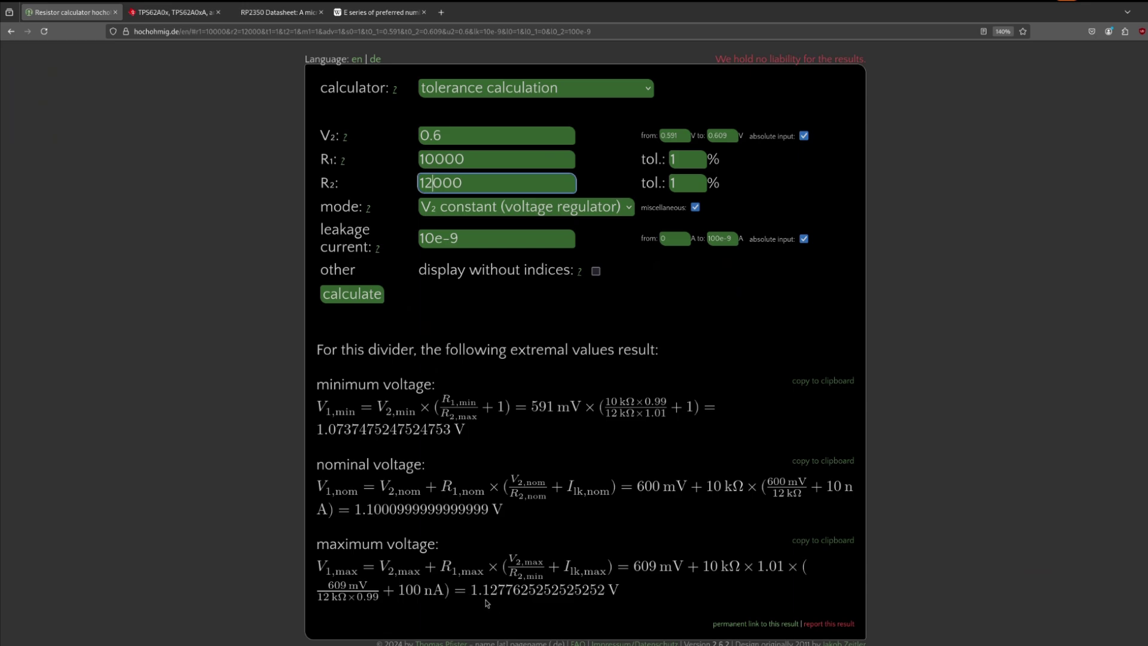
pyautogui.click(263, 9)
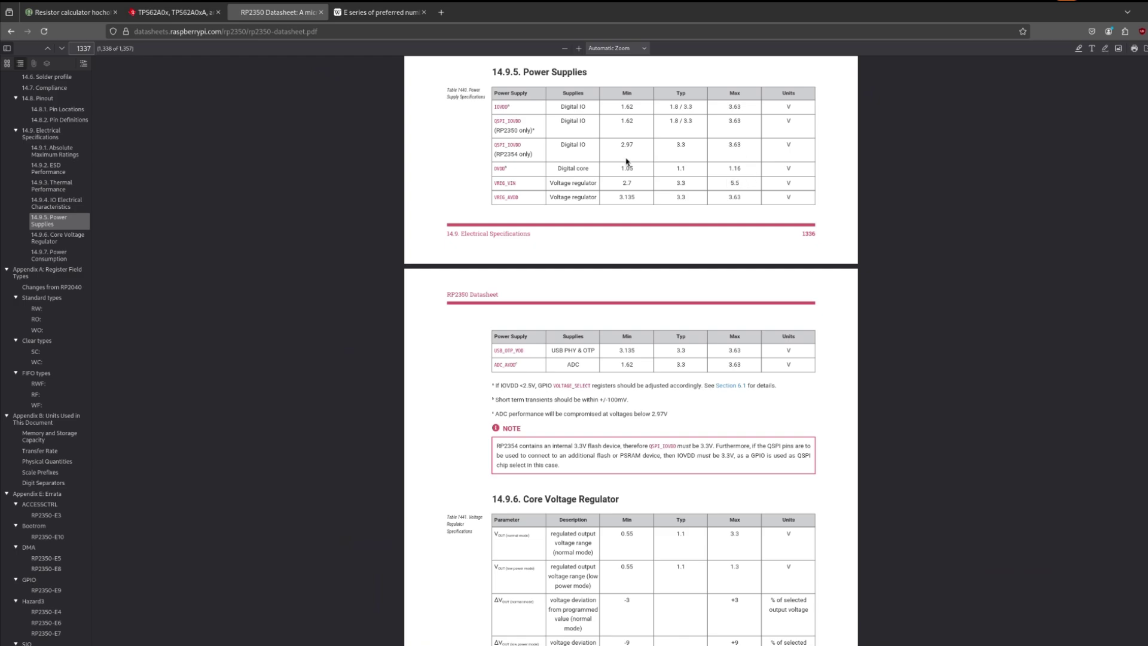
pyautogui.click(49, 14)
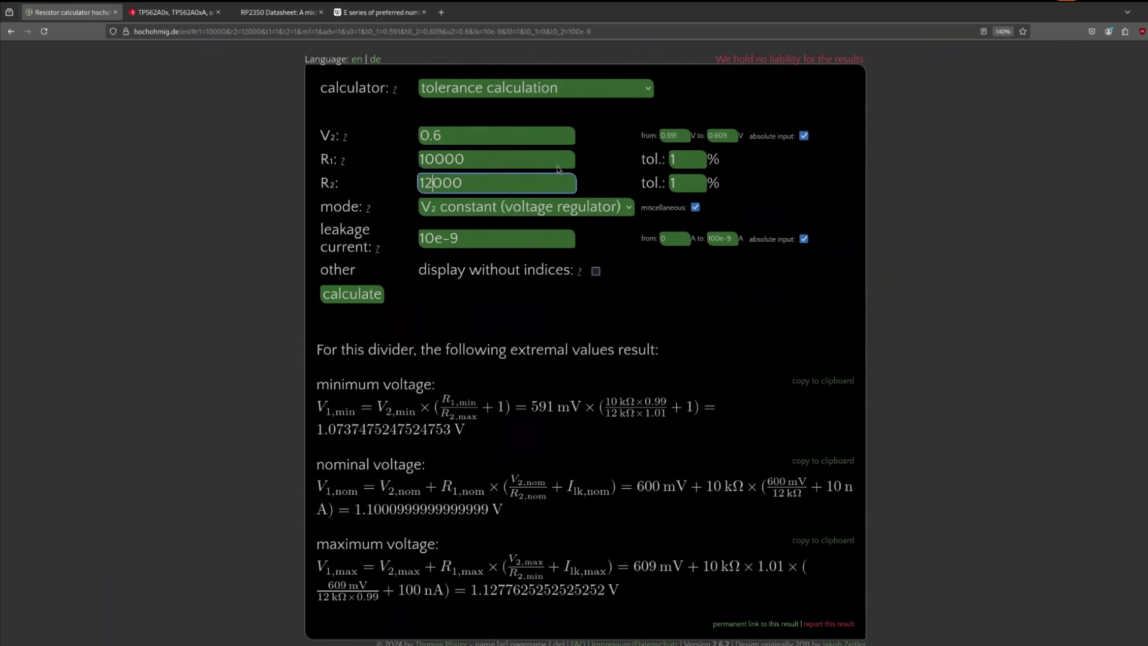
# Step: Try a tolerance of 0.1% for both R₁ and R₂ and recalculate the extreme voltages
pyautogui.click(688, 159)
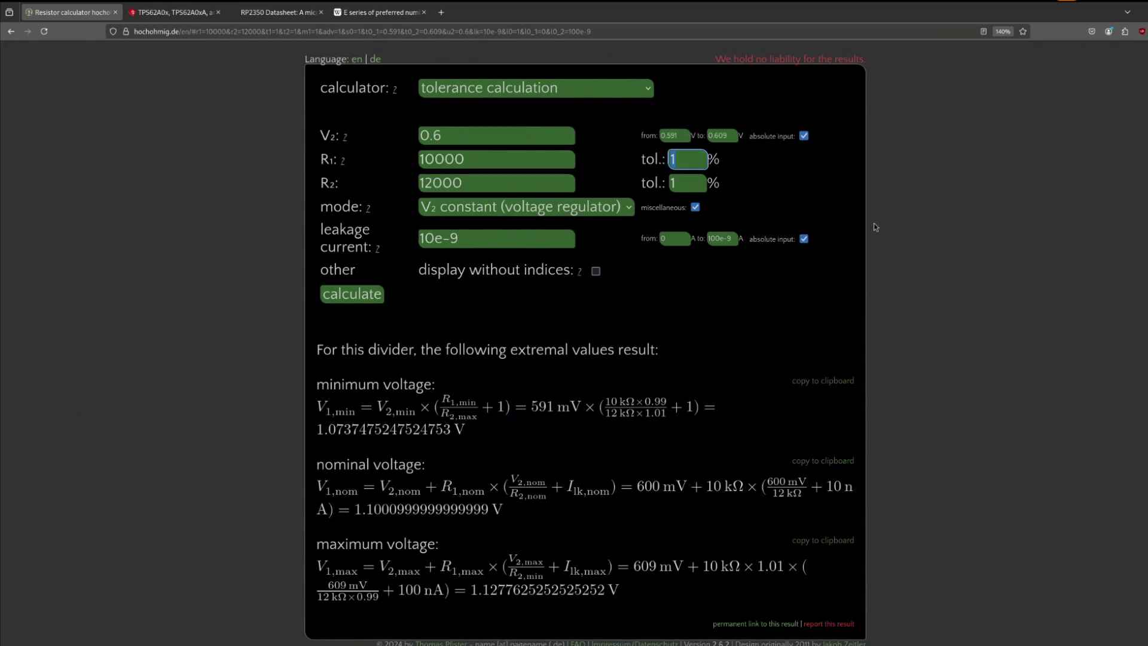
pyautogui.write('0.1')
pyautogui.press('Tab')
pyautogui.write('0.1')
pyautogui.press('Return')
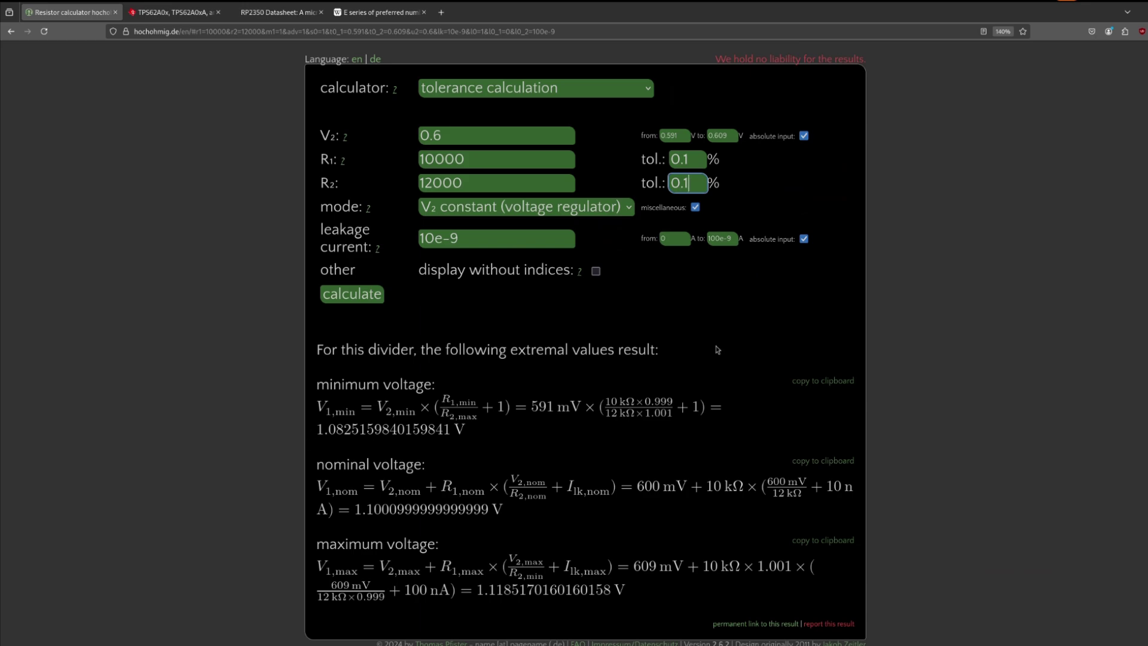
# Step: Return the tolerances of R₂ and R₁ to 1% and recalculate
pyautogui.hotkey('ctrl', 'a')
pyautogui.write('1')
pyautogui.press('Return')
pyautogui.hotkey('shift', 'Tab')
pyautogui.write('1')
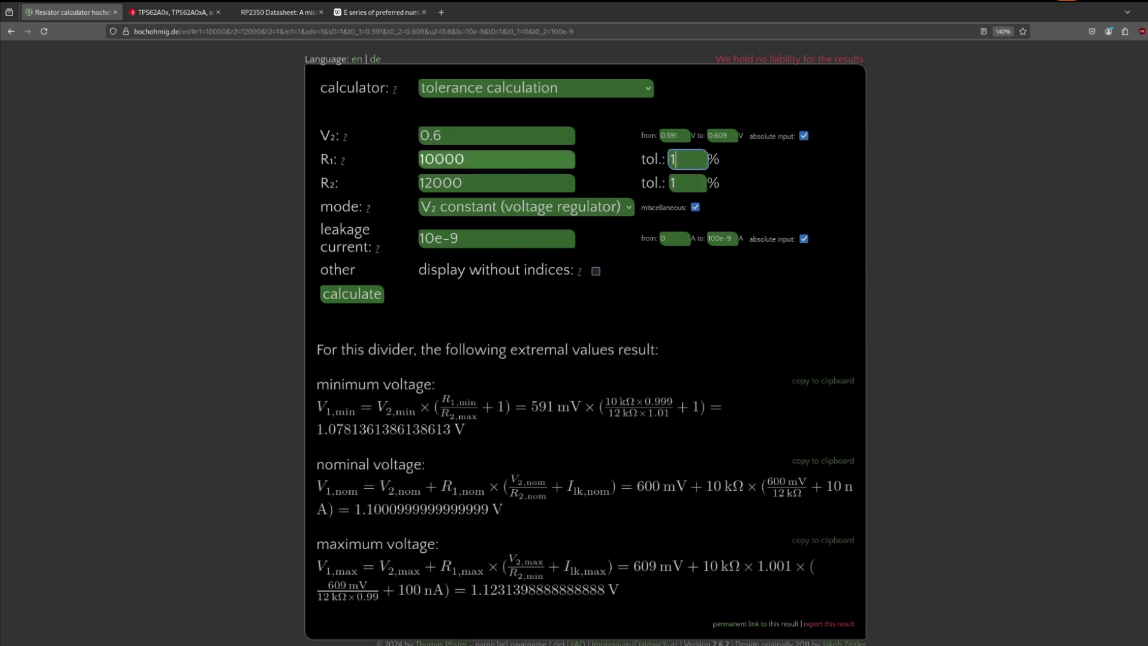
pyautogui.press('Return')
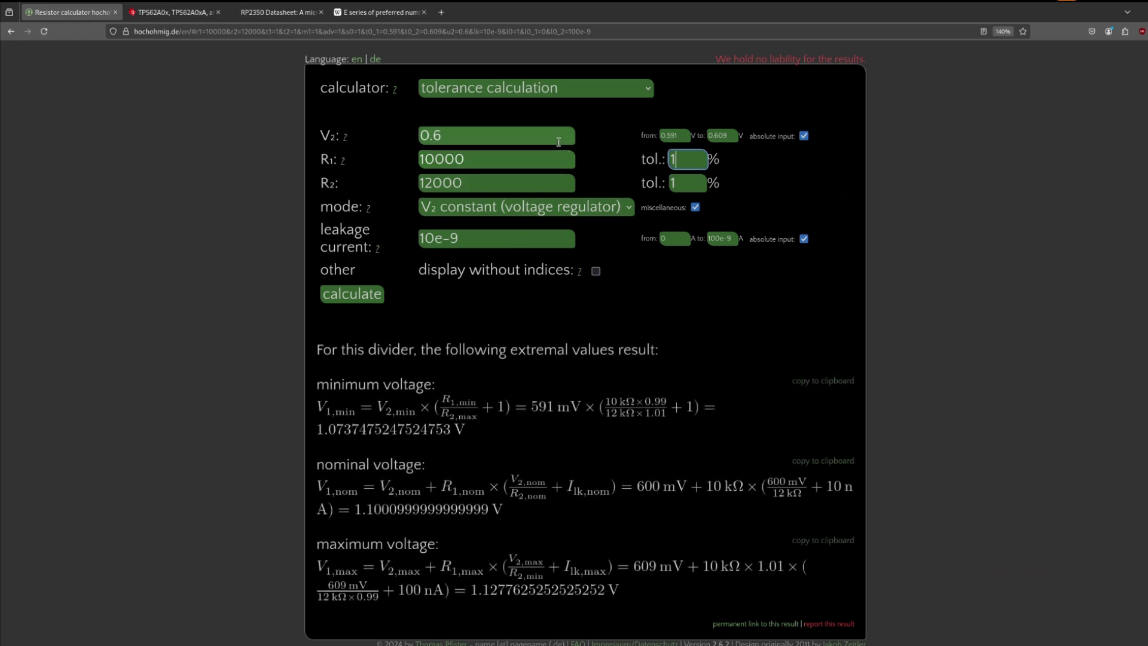
# Step: Switch the calculator to decode marking of smd-resistors and decode the marking 01X
pyautogui.click(486, 94)
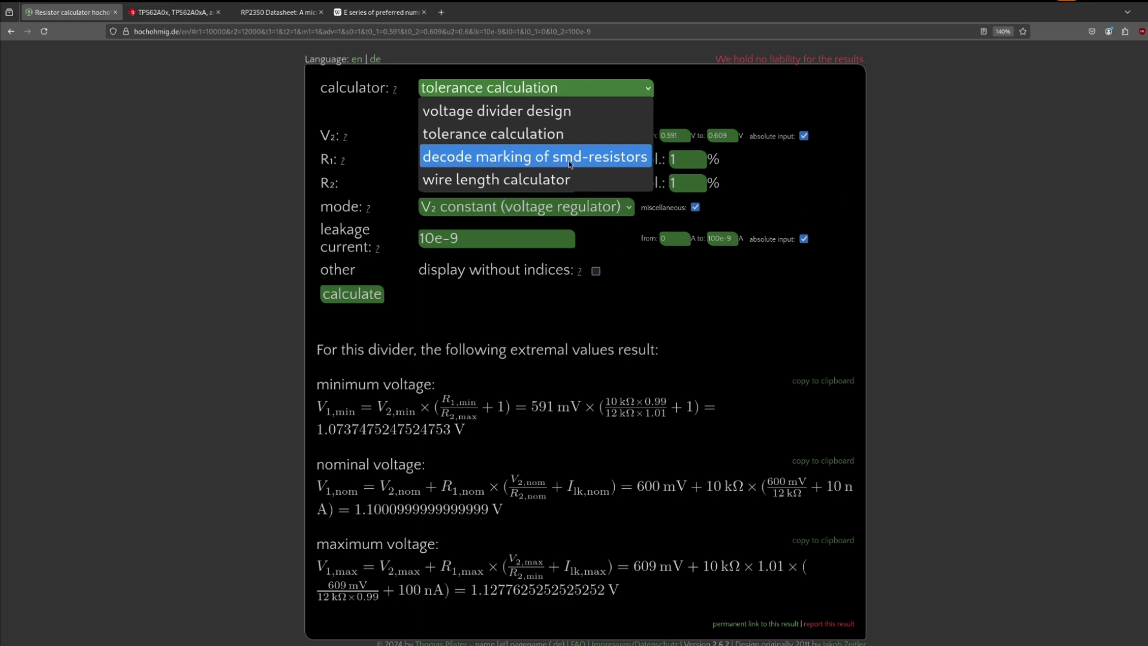
pyautogui.click(622, 161)
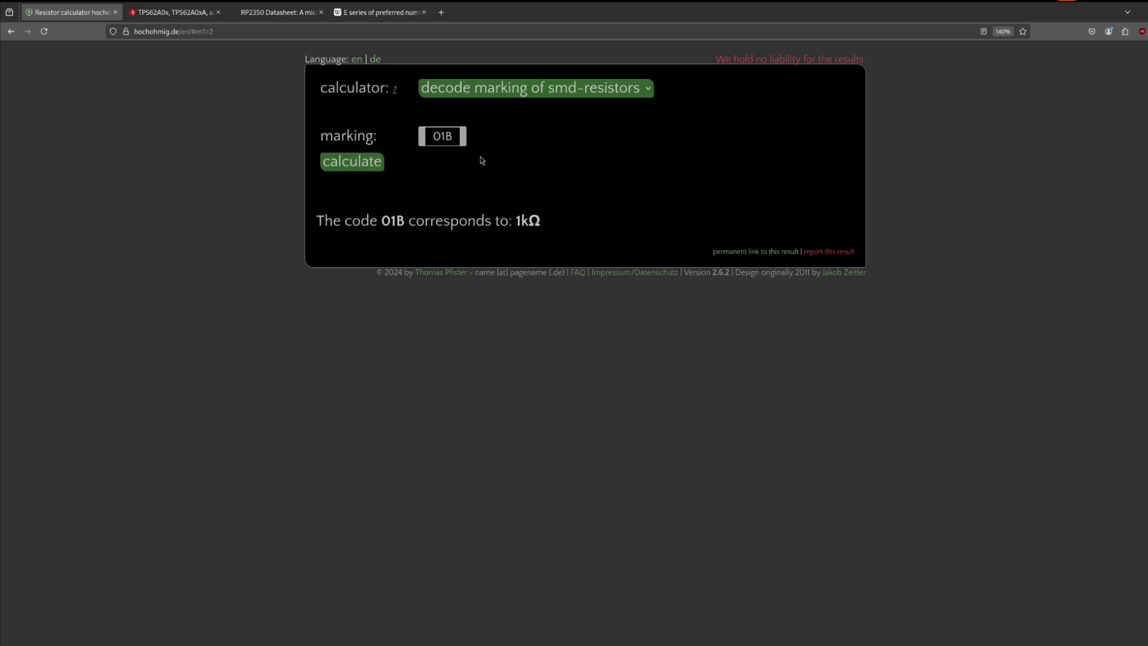
pyautogui.moveTo(452, 137); pyautogui.dragTo(448, 139)
pyautogui.write('X')
pyautogui.press('Return')
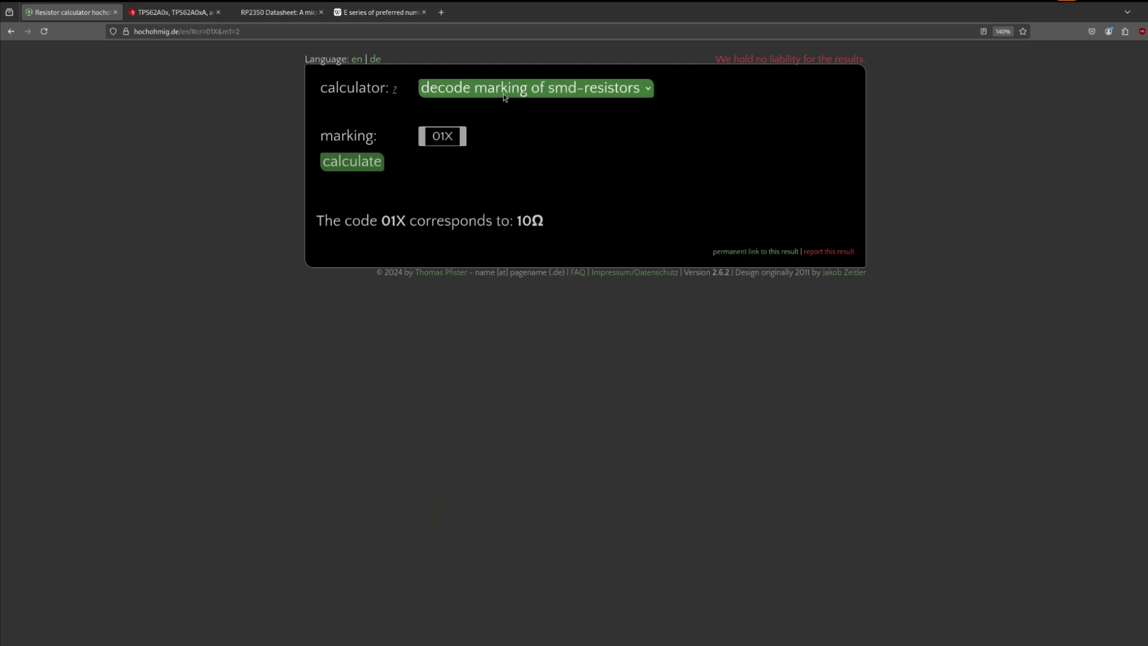
# Step: Switch to the wire length calculator and calculate a 100 m copper wire with a cross section of 1 mm²
pyautogui.click(504, 98)
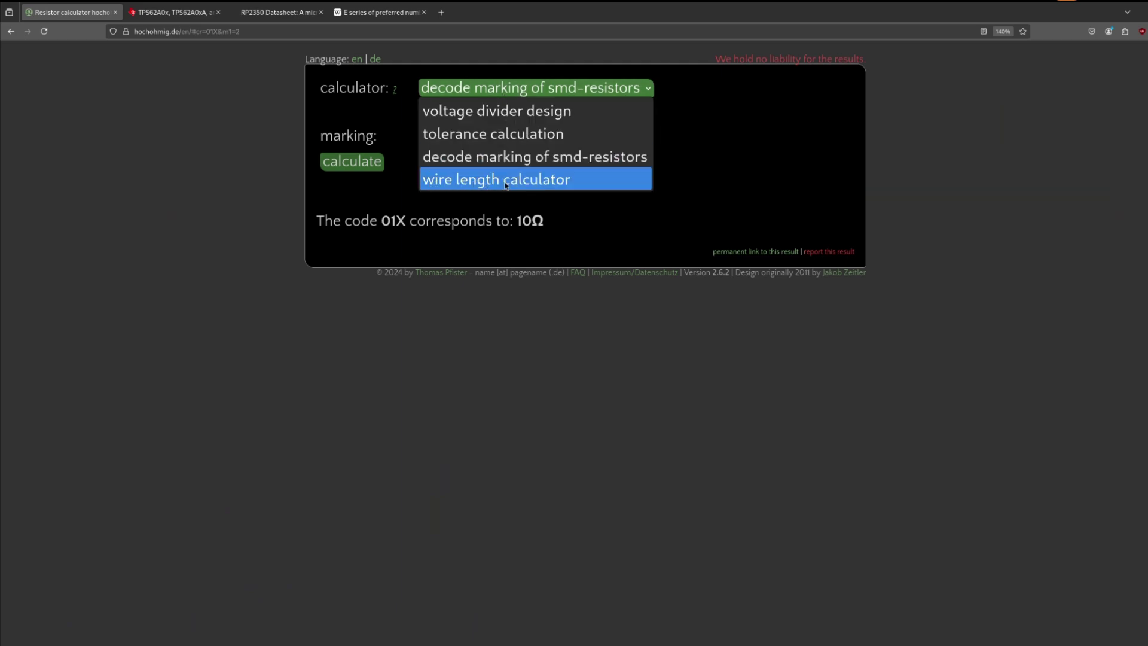
pyautogui.click(506, 185)
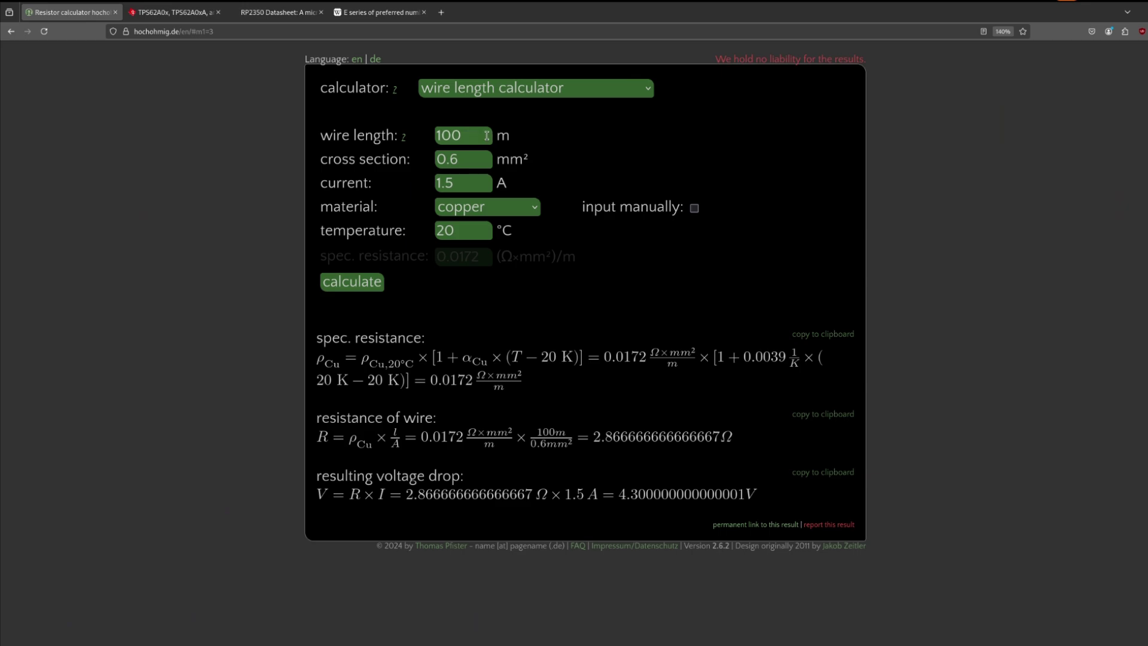
pyautogui.moveTo(486, 136); pyautogui.dragTo(433, 133)
pyautogui.click(488, 308)
pyautogui.click(473, 139)
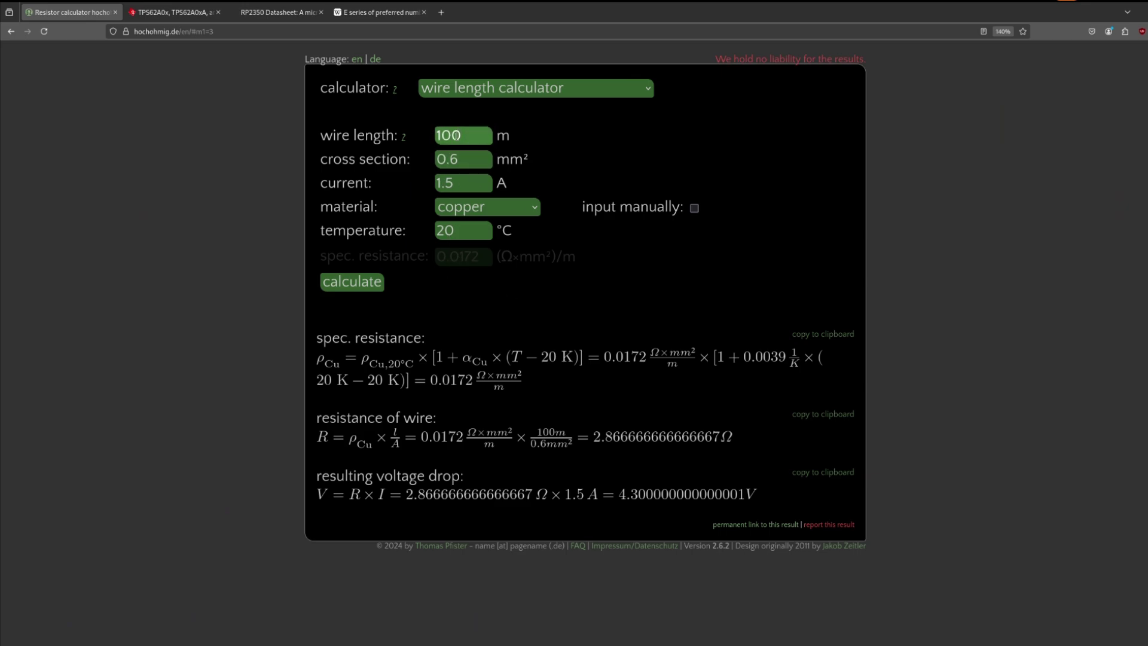
pyautogui.moveTo(483, 164); pyautogui.dragTo(349, 156)
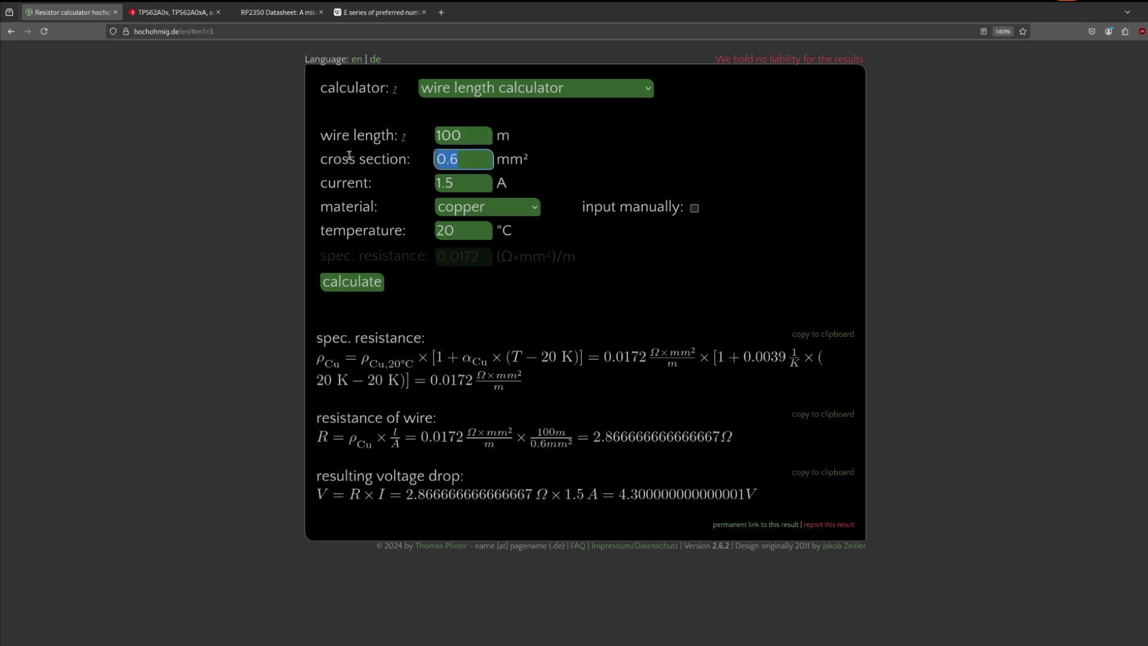
pyautogui.write('1')
pyautogui.press('Return')
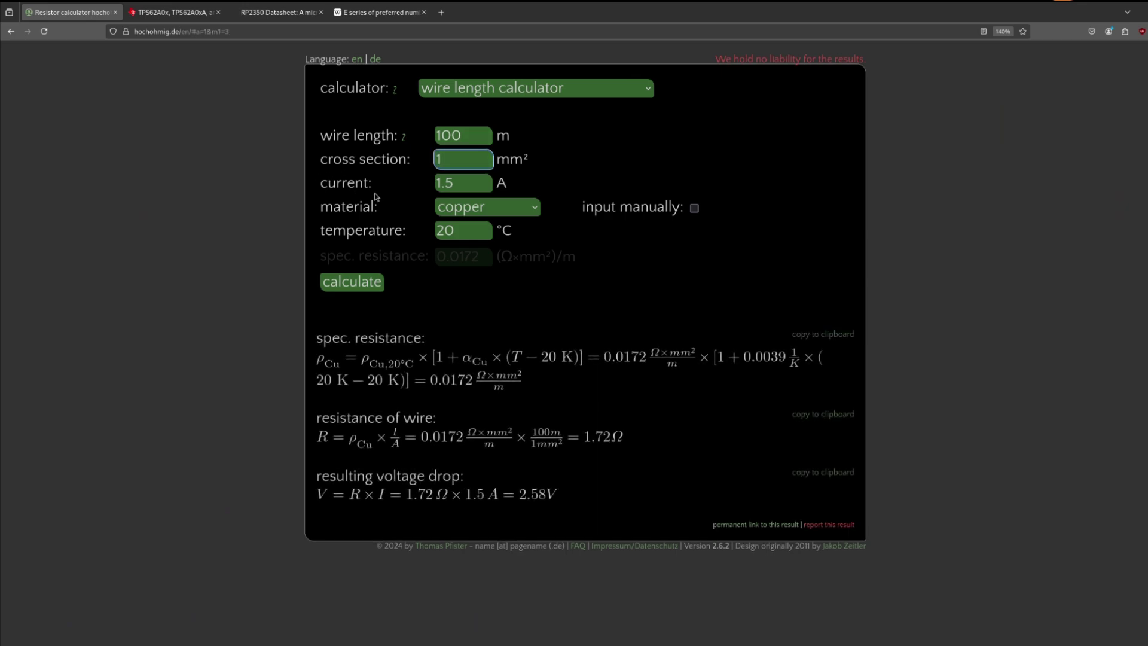
# Step: Set the wire's current to 10 A and its temperature to 40 °C, recalculate, and highlight the resulting voltage drop
pyautogui.click(455, 185)
pyautogui.moveTo(455, 185); pyautogui.dragTo(380, 188)
pyautogui.write('10')
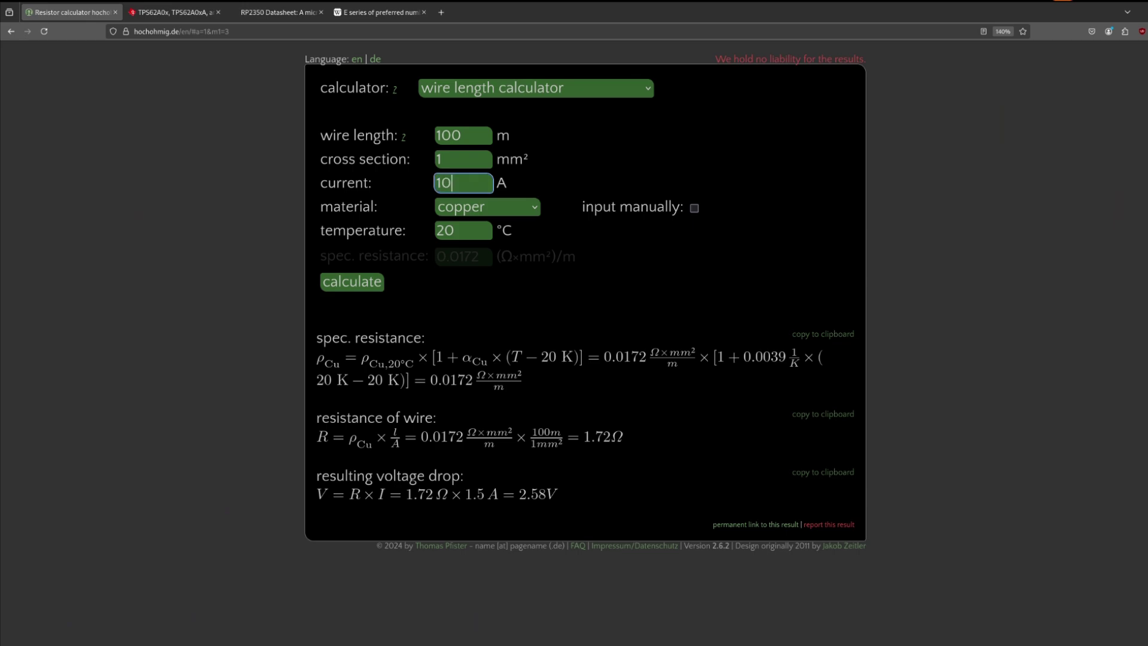
pyautogui.press('Return')
pyautogui.doubleClick(461, 232)
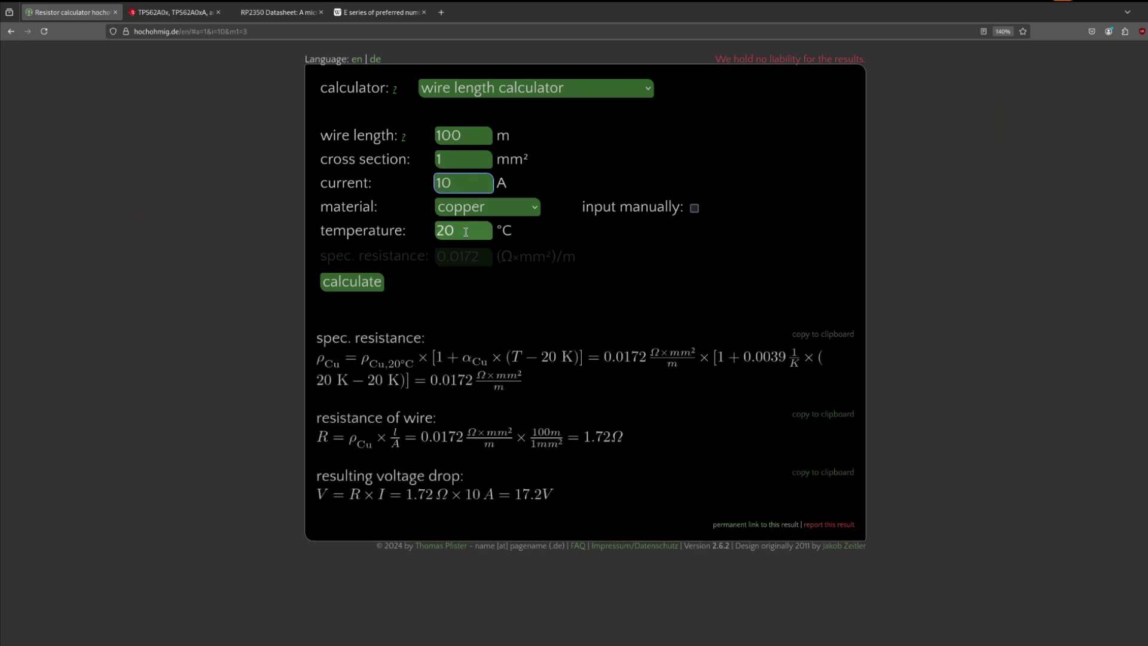
pyautogui.write('40')
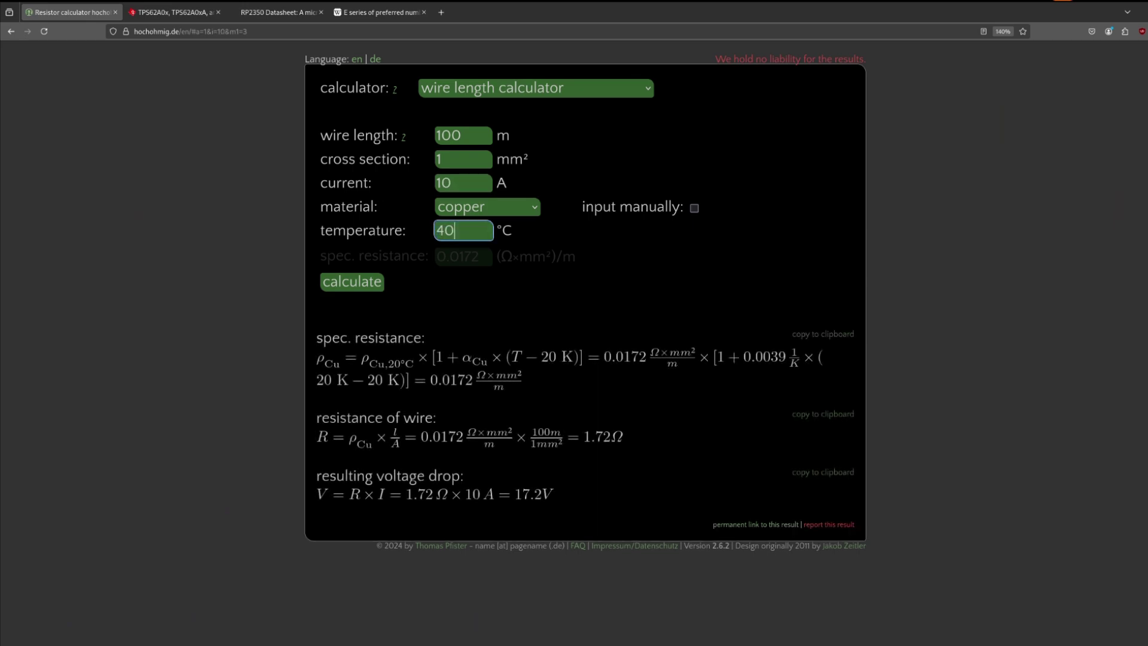
pyautogui.press('Return')
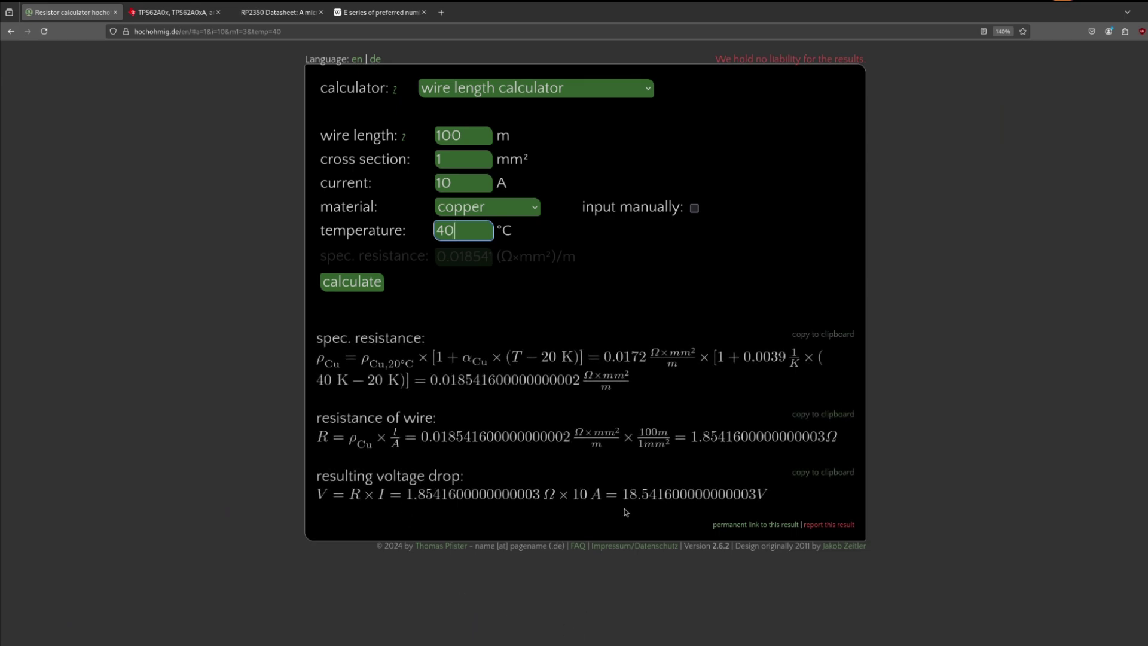
pyautogui.moveTo(624, 499); pyautogui.dragTo(645, 504)
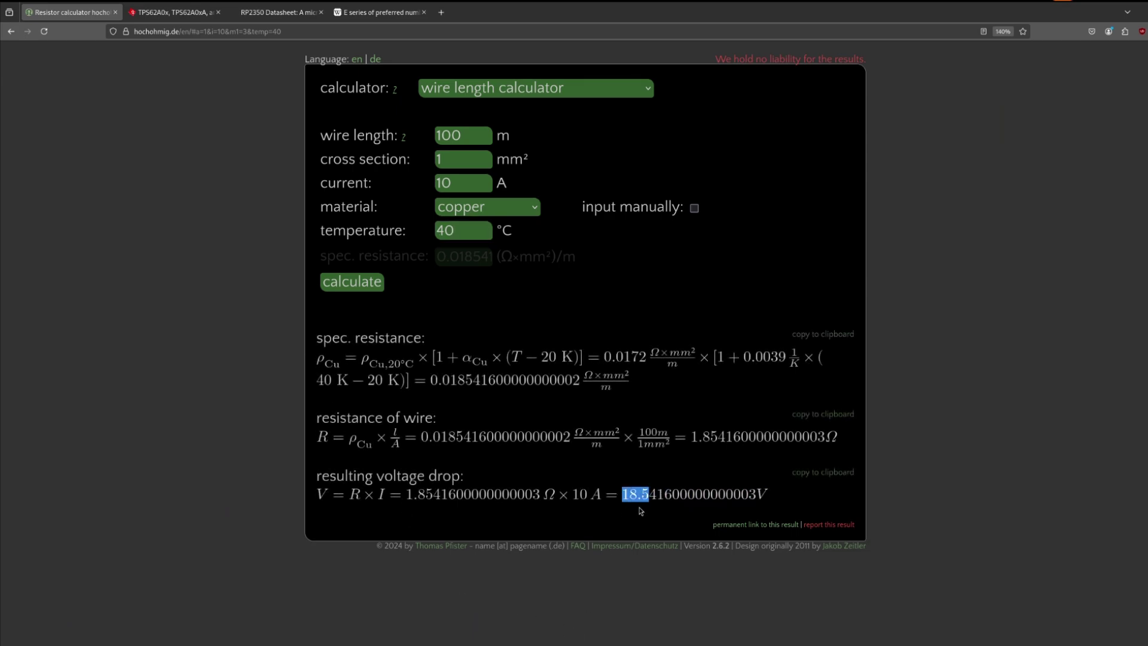